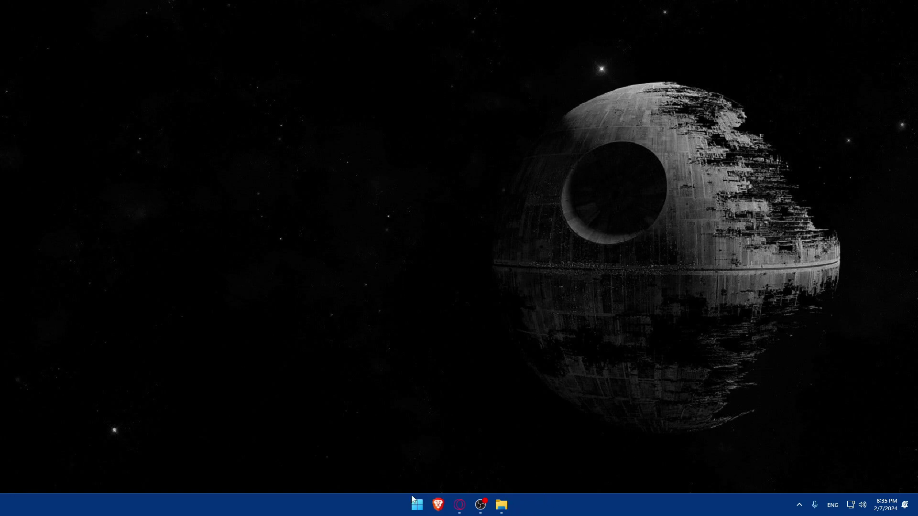
Step: Launch Brave and load wordpress.com in a new private window
left_click(437, 505)
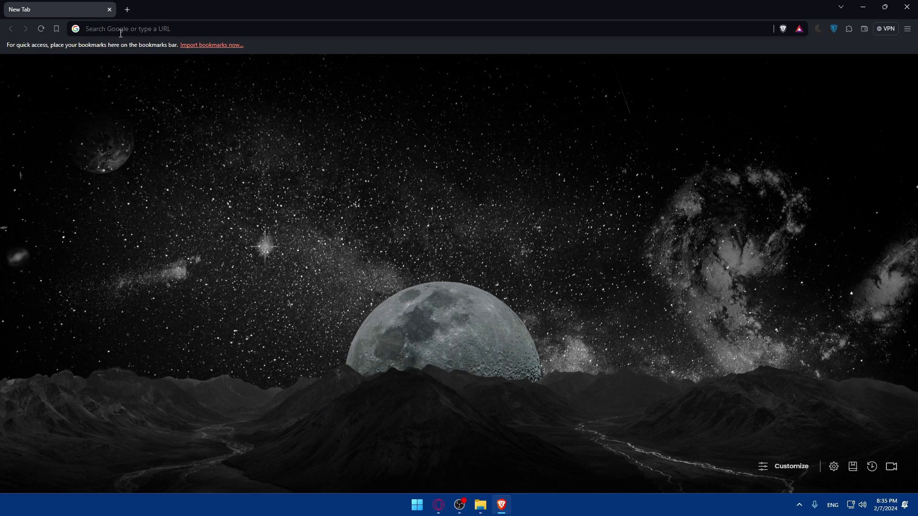
left_click(121, 31)
type("wor")
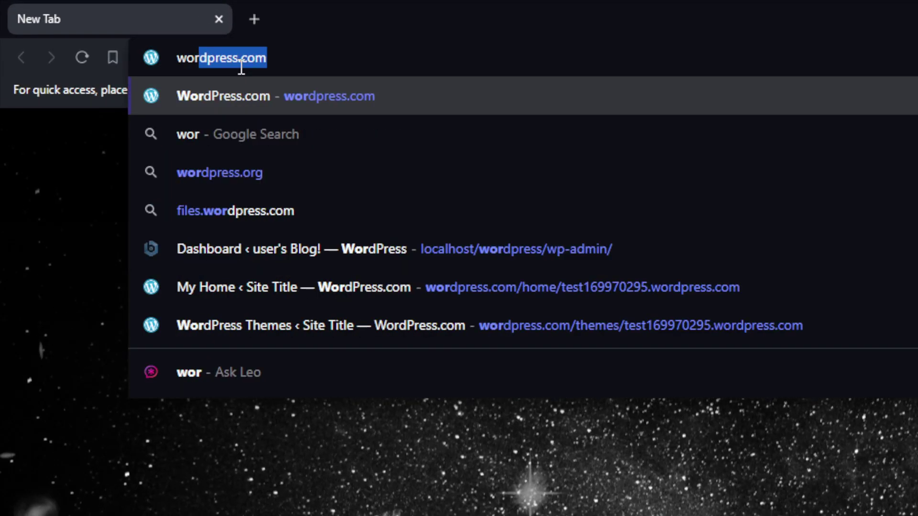
type("dpress.com/home/test169970295.wordpress.com")
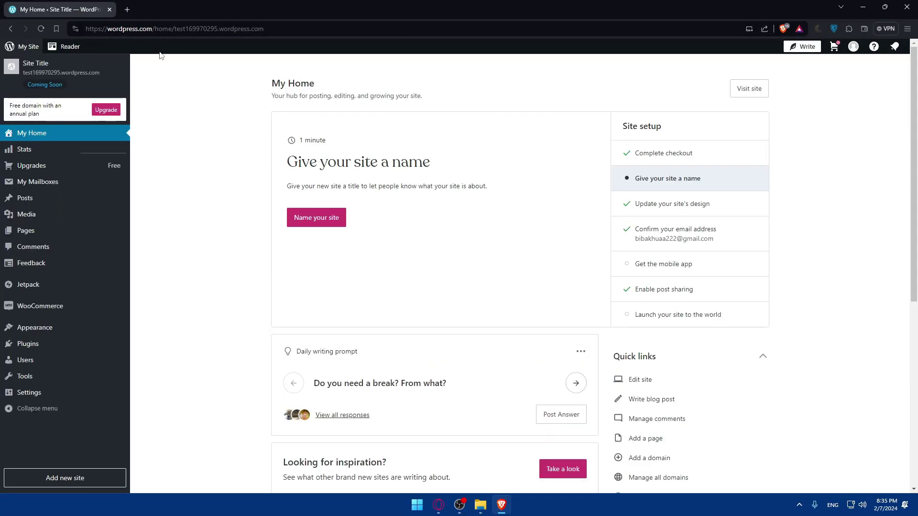
key("ctrl+shift+n")
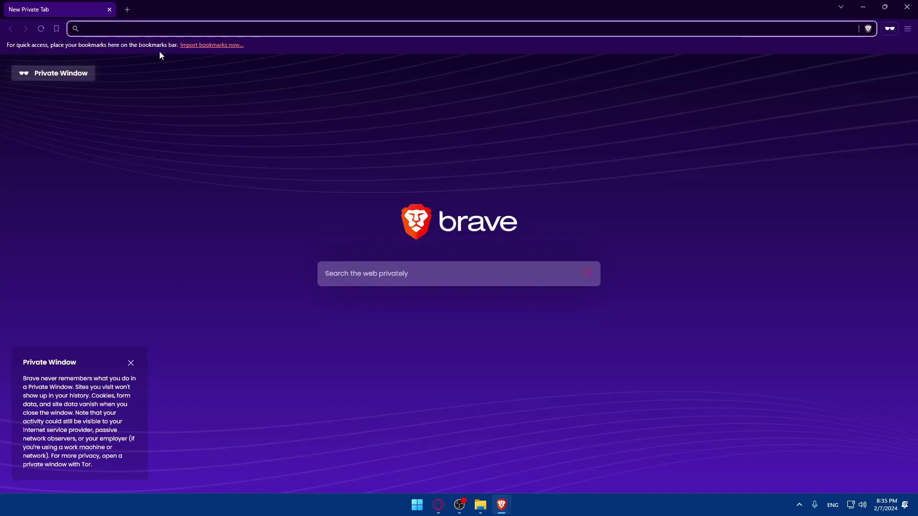
type("wordpress.com")
key("Return")
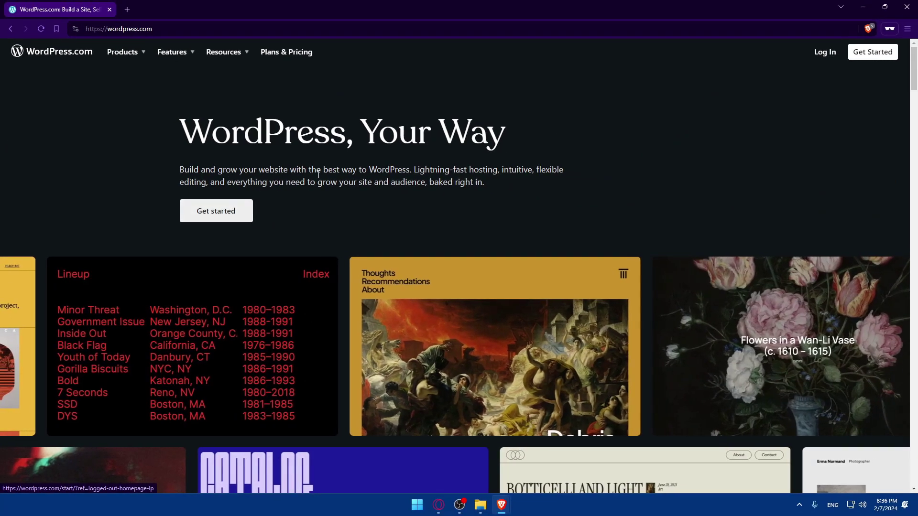
Step: Browse the pricing plans, toggling between annual and monthly prices and ending on monthly
scroll(367, 170, "down", 15)
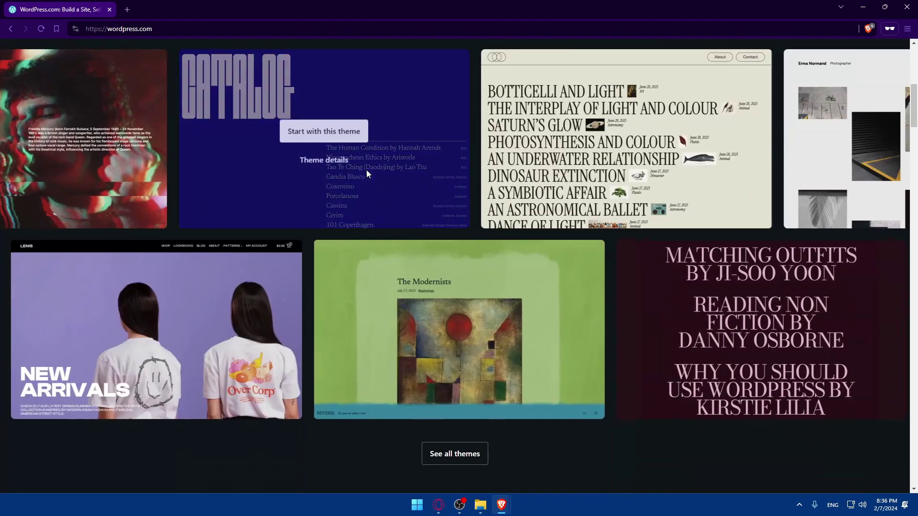
scroll(359, 173, "down", 15)
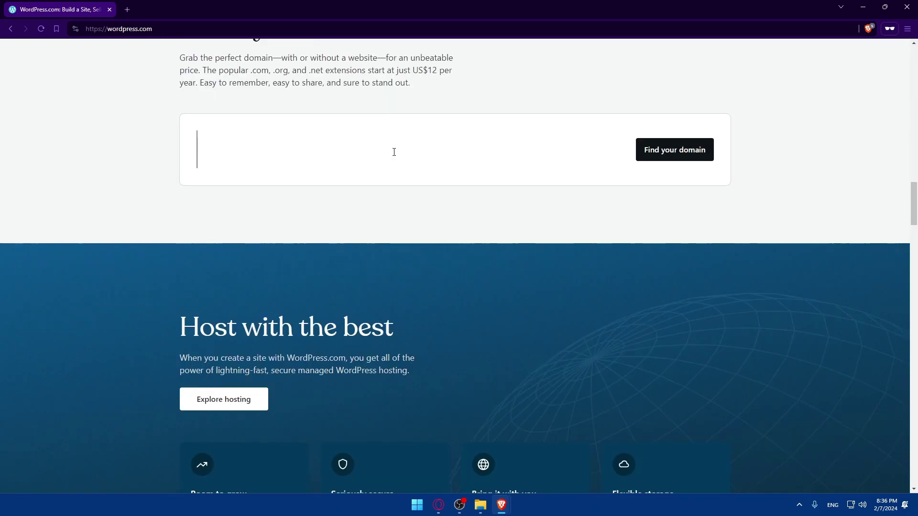
scroll(346, 147, "down", 10)
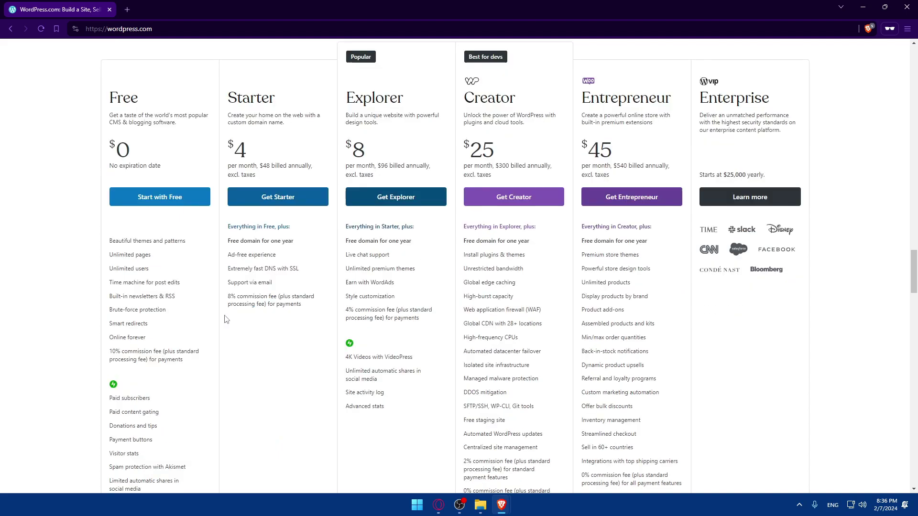
left_click(443, 84)
left_click(485, 84)
left_click(438, 85)
left_click(495, 85)
left_click(439, 84)
scroll(472, 164, "down", 5)
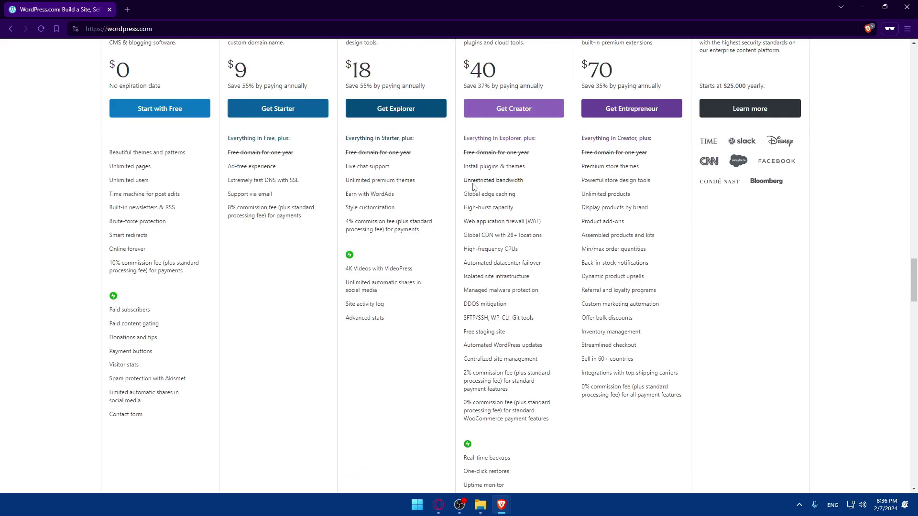
scroll(472, 186, "down", 5)
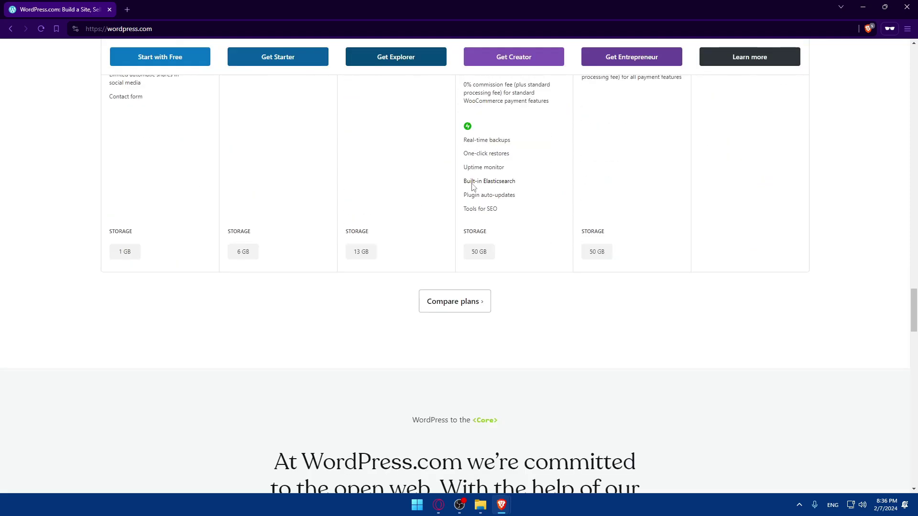
scroll(472, 185, "down", 8)
scroll(473, 184, "down", 15)
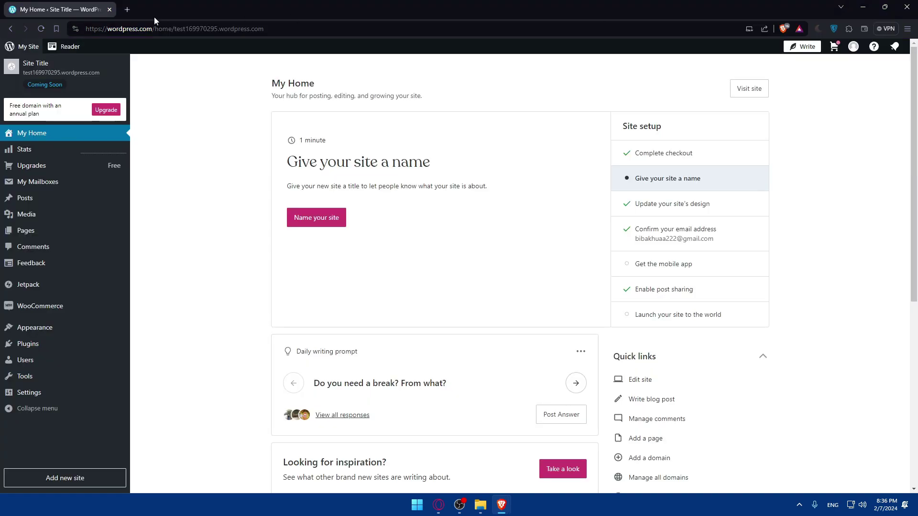
Step: Load localhost/wordpress/wp-admin in a new browser tab
left_click(129, 13)
type("lo")
key("Return")
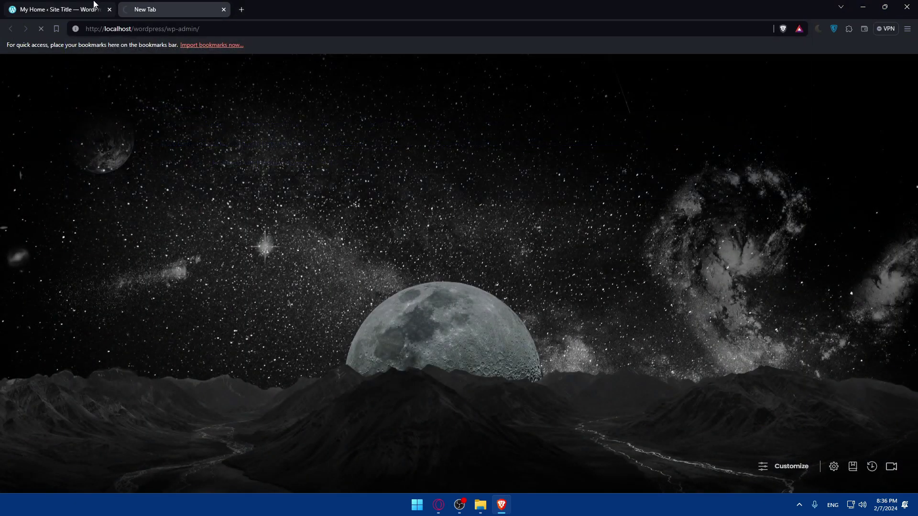
Step: Back on the WordPress.com tab, go to Plugins and look over the premium plugins
left_click(94, 5)
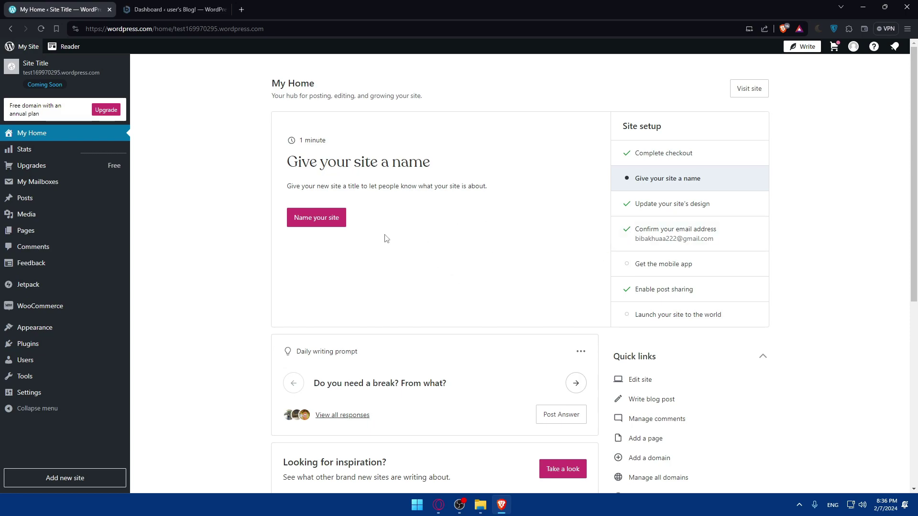
left_click(31, 348)
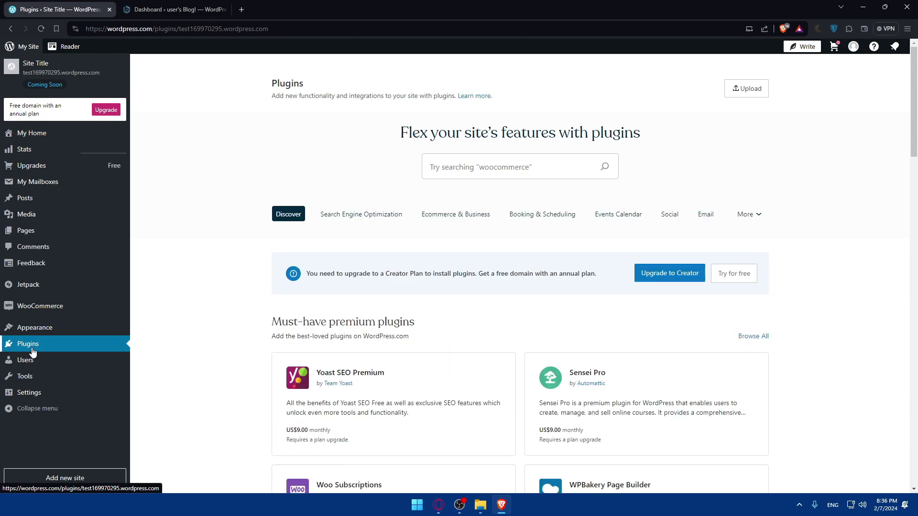
scroll(349, 354, "down", 2)
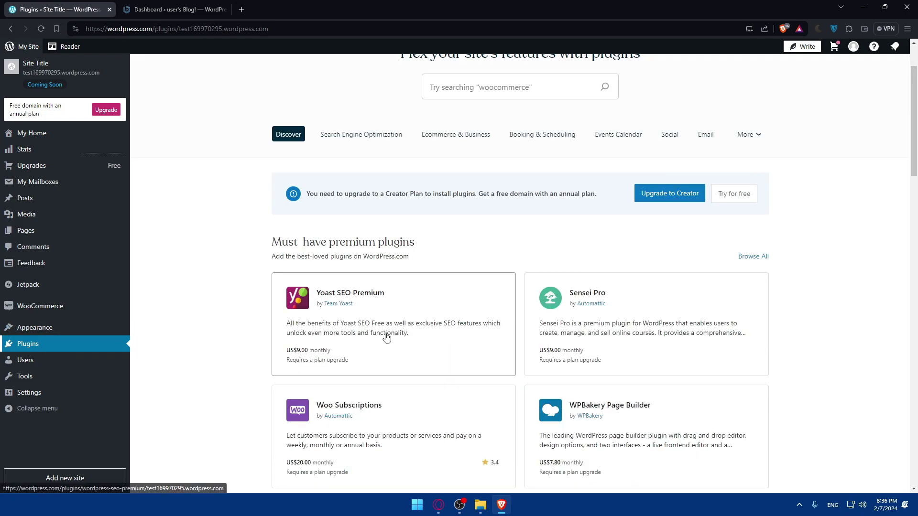
scroll(428, 348, "down", 3)
scroll(565, 371, "up", 5)
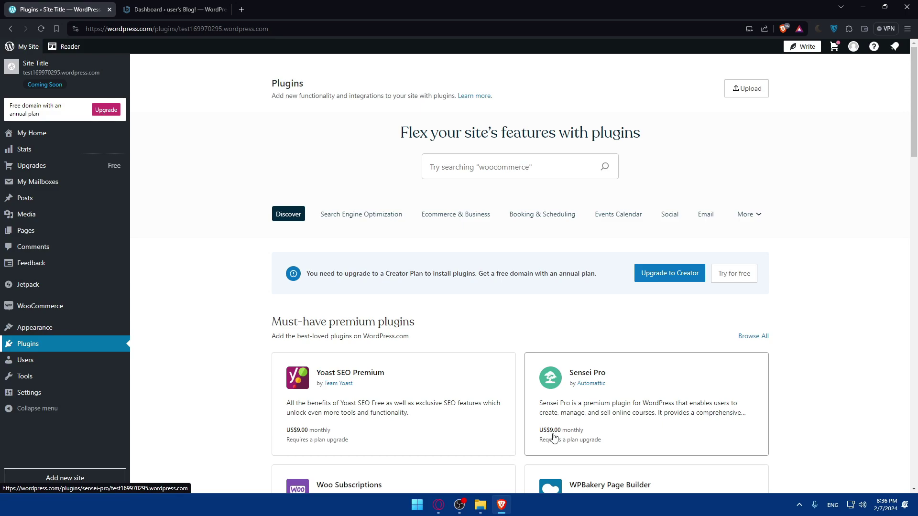
Step: Close the WordPress.com tab and go to Plugins > Add New Plugin in the local dashboard
left_click(109, 9)
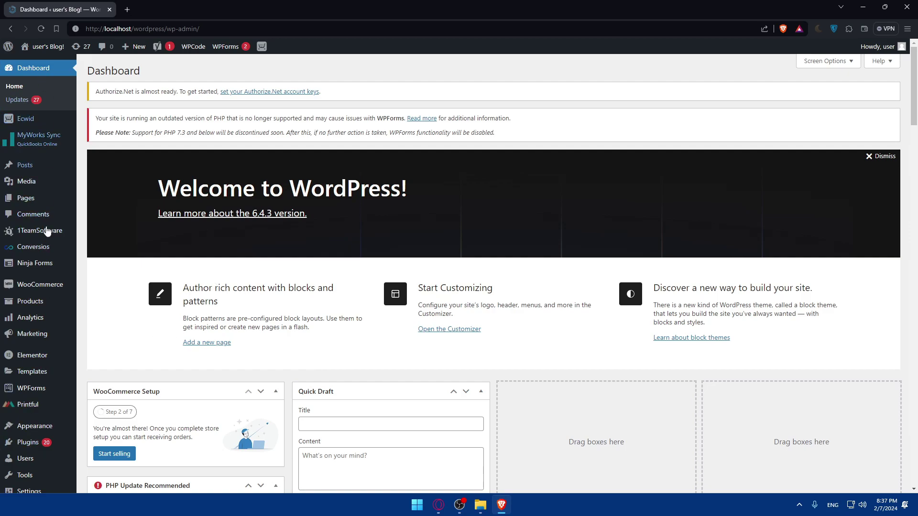
mouse_move(39, 440)
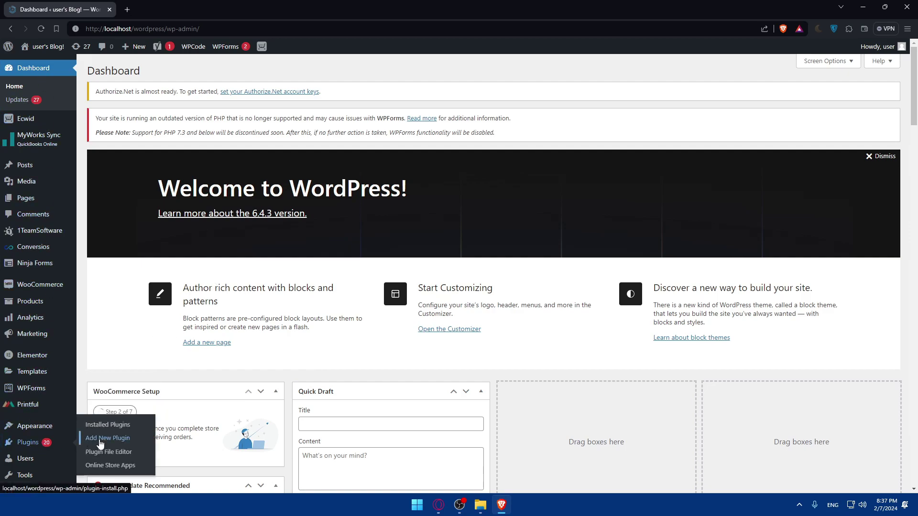
left_click(101, 439)
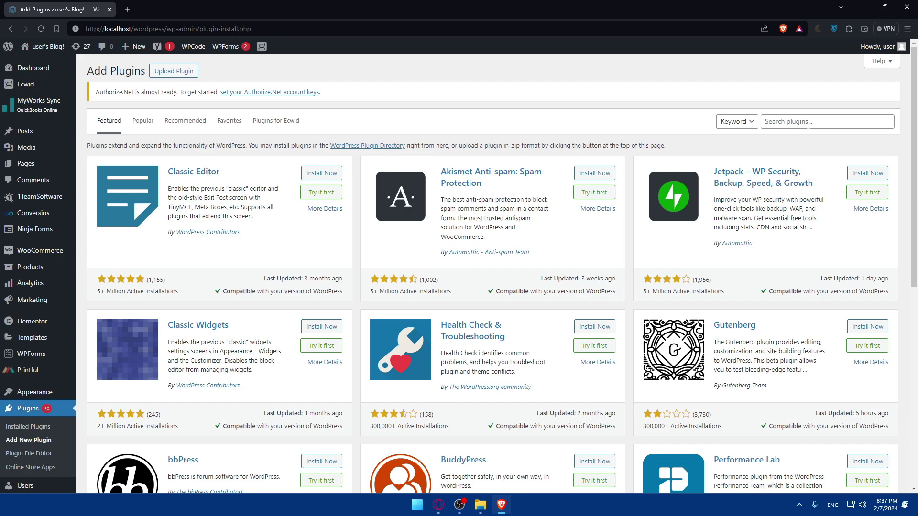
Step: Search the plugin directory for 'recaptcha by google' and check the installation counts
left_click(810, 124)
type("recaptcha by google")
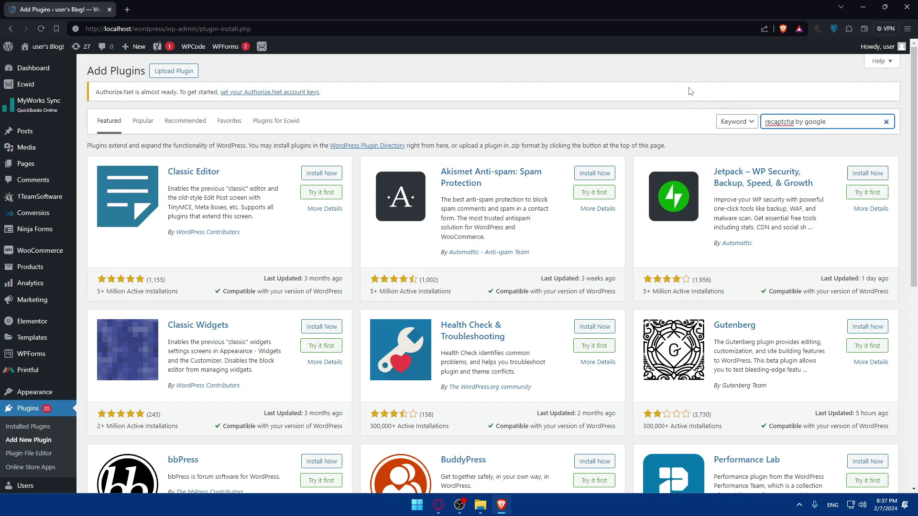
left_click(649, 125)
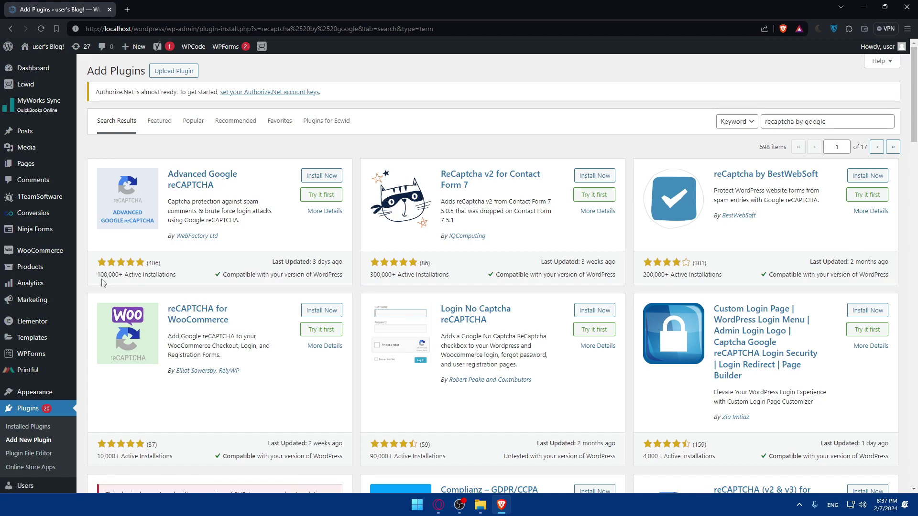
left_click_drag(113, 276, 123, 275)
left_click(124, 275)
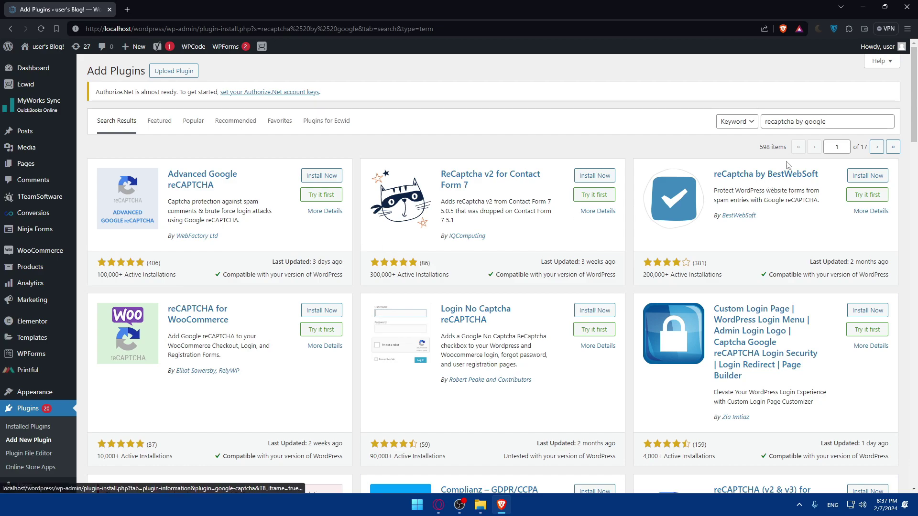
Step: Replace the search term with 'captcha' and scroll the 867 results
triple_click(847, 123)
type("captcha")
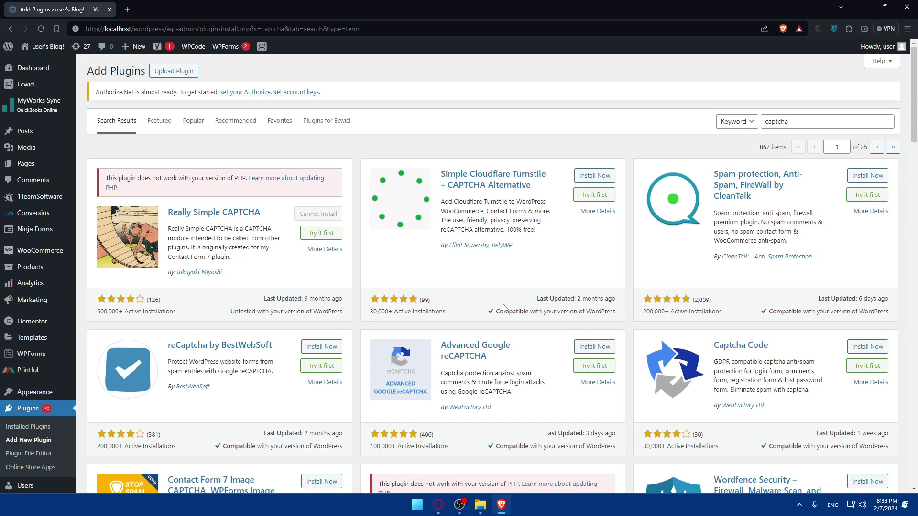
scroll(515, 335, "down", 2)
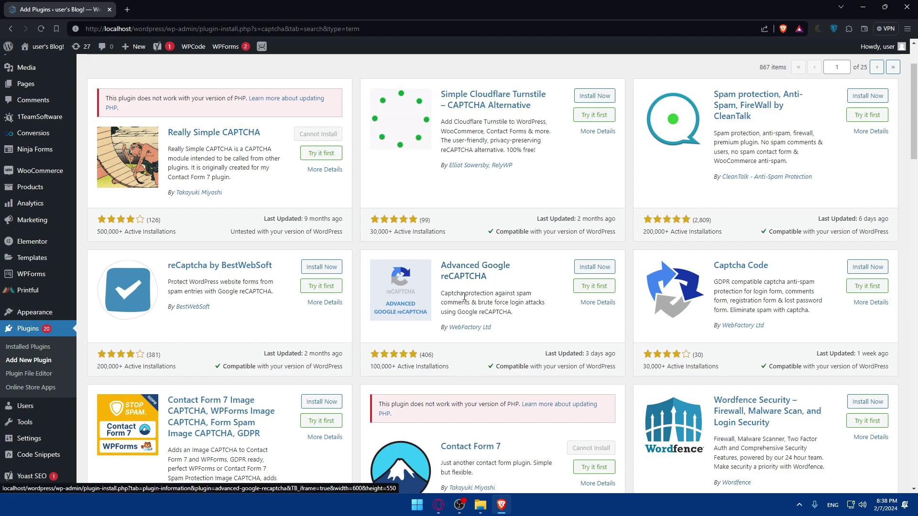
Step: Open Advanced Google reCAPTCHA's details and browse its Installation, FAQ and Changelog sections
left_click(458, 271)
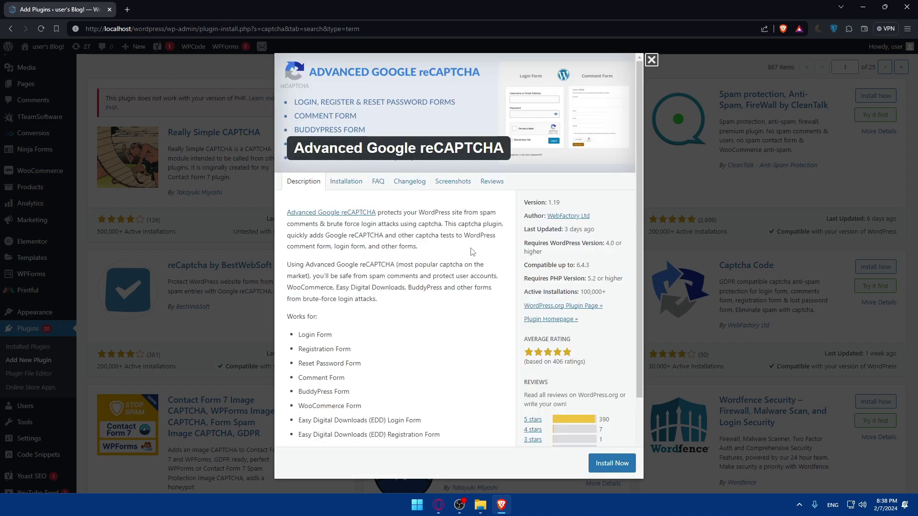
scroll(360, 230, "down", 2)
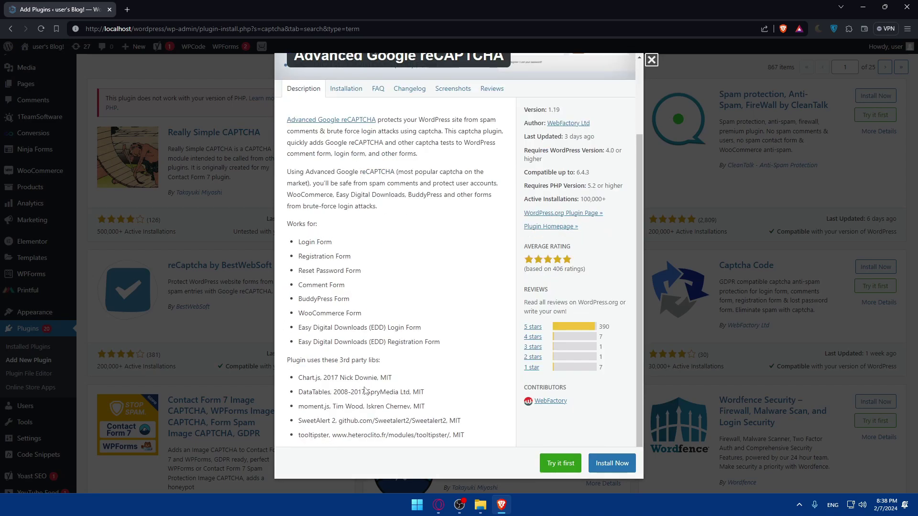
scroll(325, 229, "up", 3)
left_click(349, 181)
left_click(378, 183)
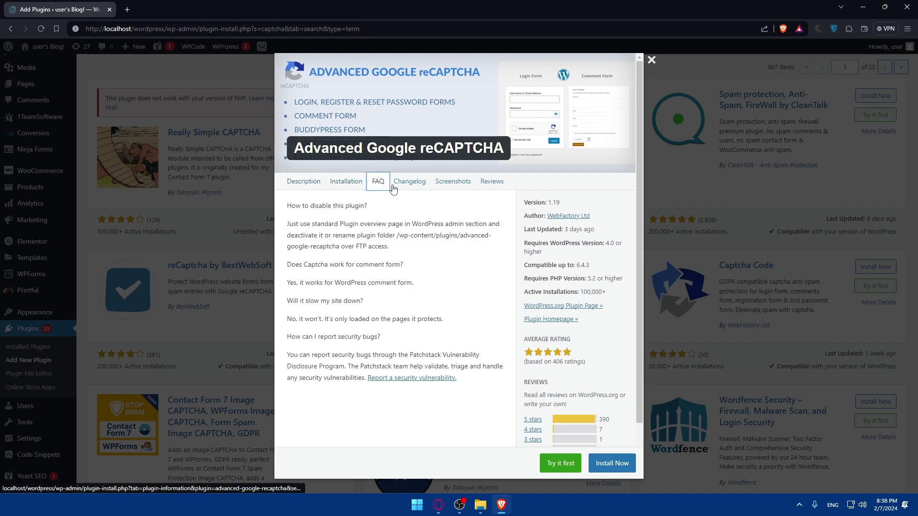
left_click(413, 188)
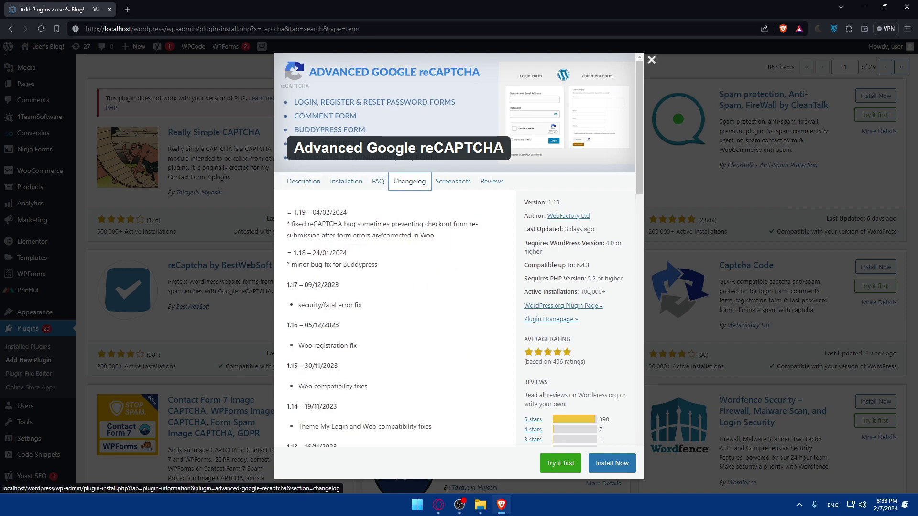
Step: Scroll through the plugin's Screenshots section
left_click(443, 185)
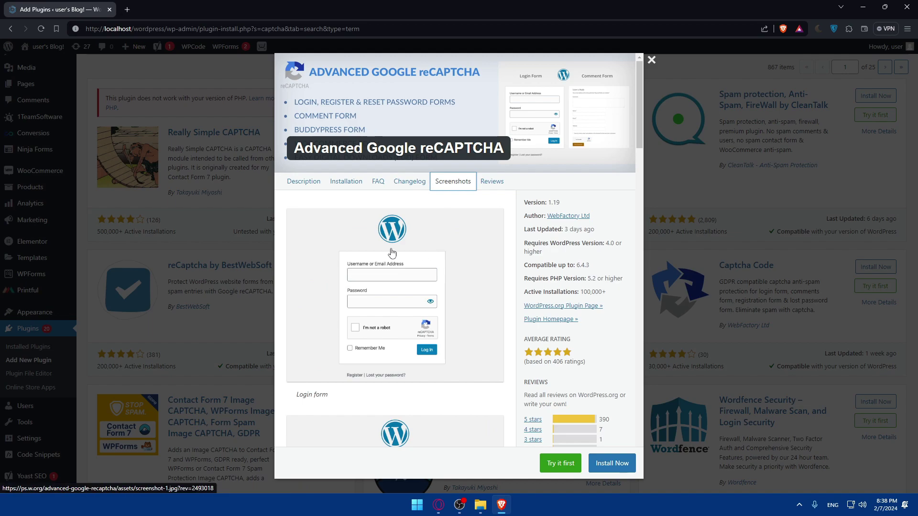
scroll(392, 249, "down", 2)
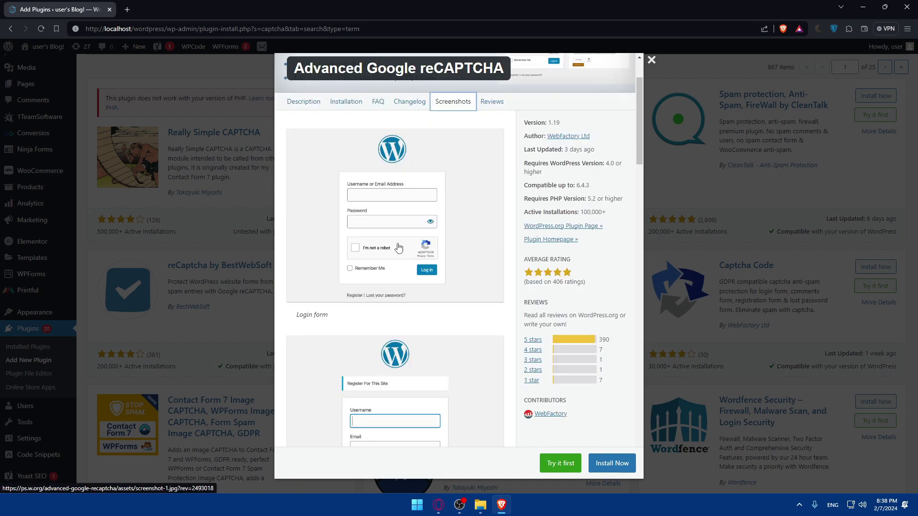
scroll(404, 253, "down", 4)
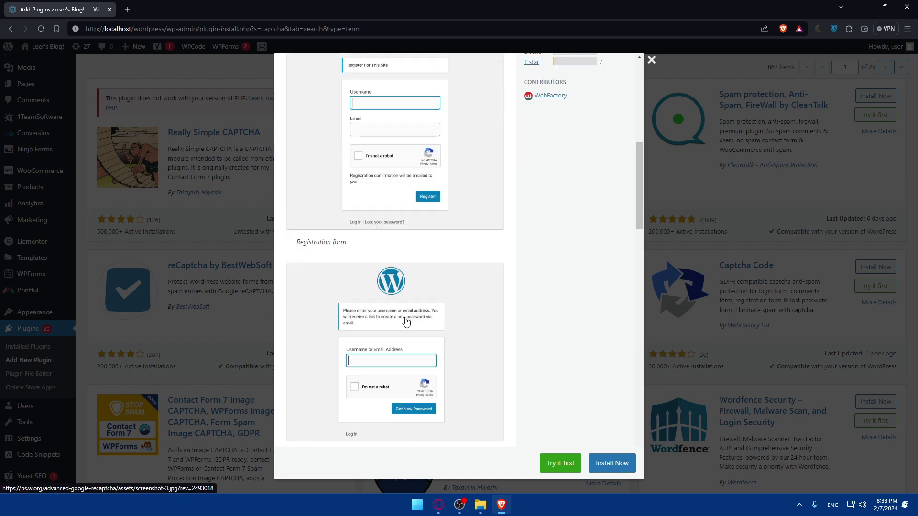
scroll(411, 378, "down", 8)
scroll(369, 287, "up", 10)
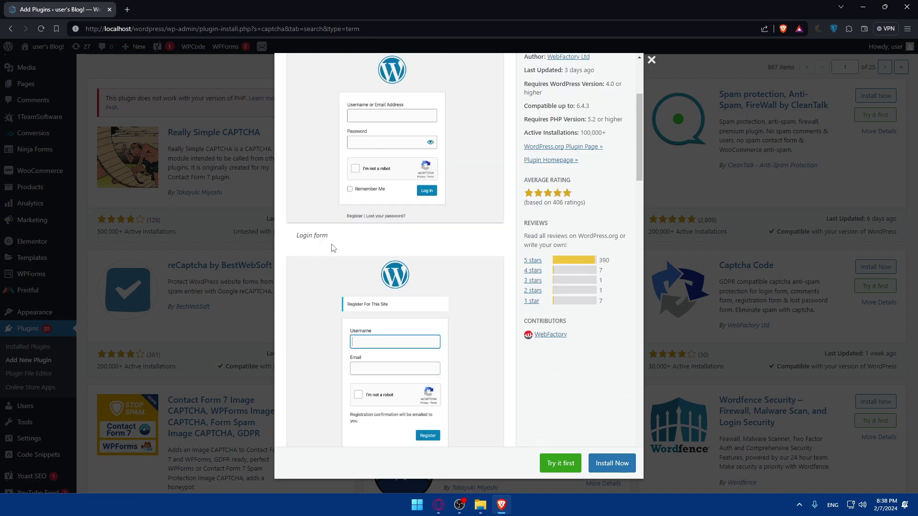
scroll(334, 248, "up", 5)
scroll(339, 259, "down", 15)
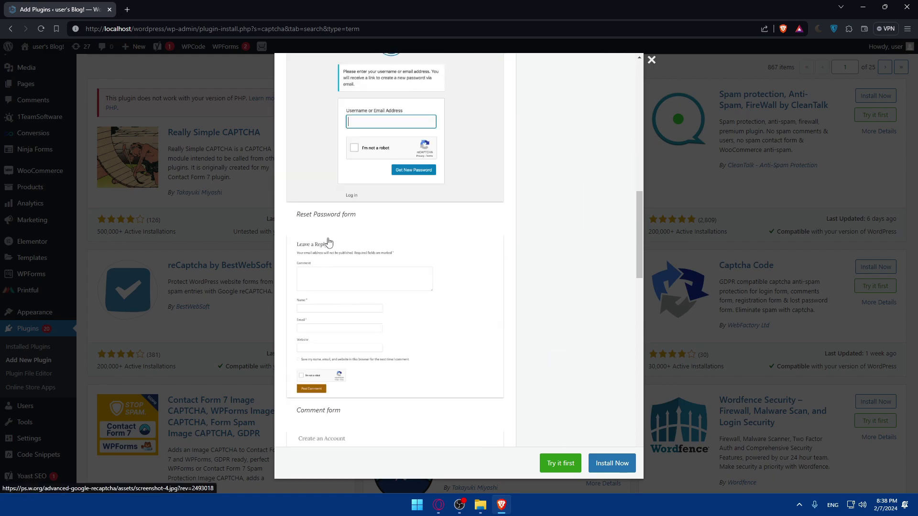
scroll(334, 248, "down", 8)
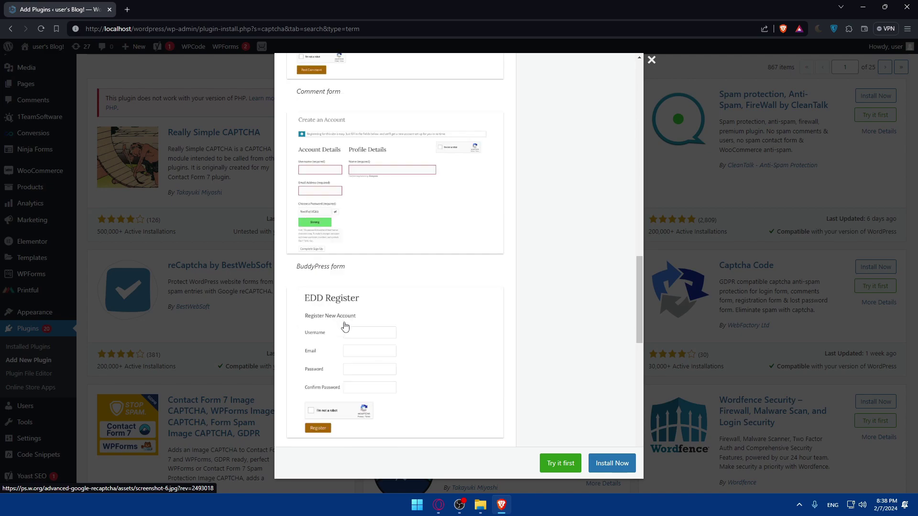
scroll(363, 332, "down", 10)
scroll(352, 325, "up", 20)
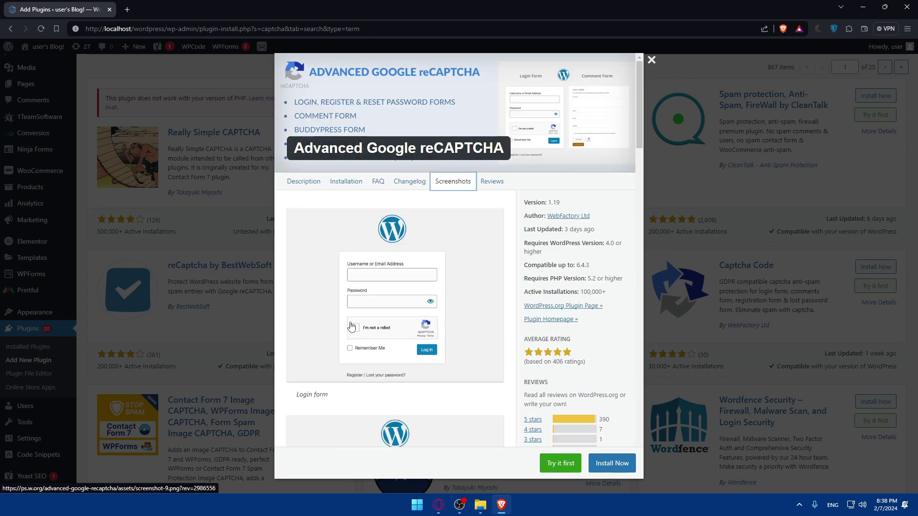
Step: Read the plugin's user Reviews, then close the details window
left_click(490, 181)
scroll(375, 258, "down", 5)
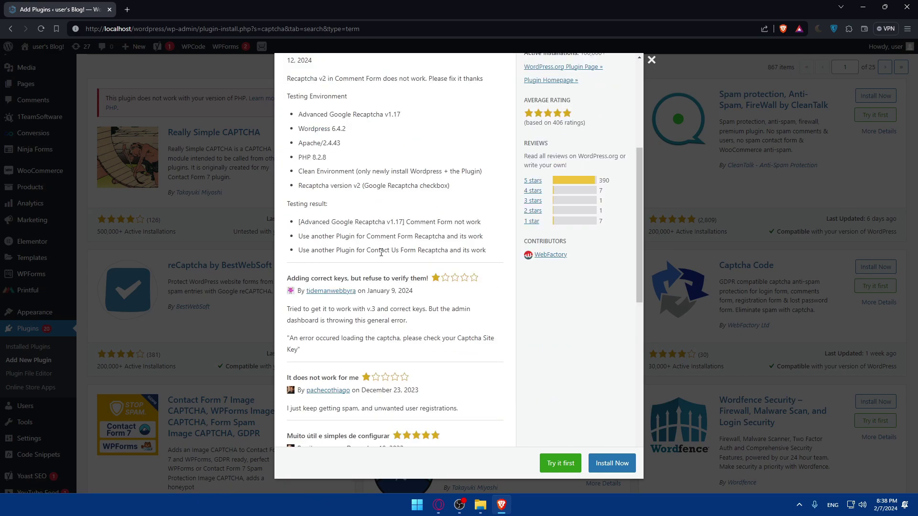
scroll(382, 253, "down", 4)
scroll(381, 253, "up", 7)
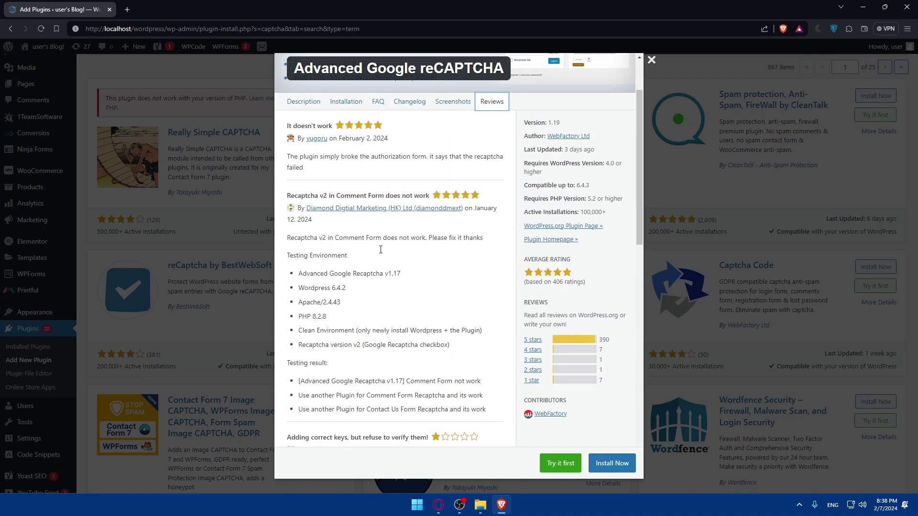
scroll(380, 249, "up", 5)
left_click(651, 60)
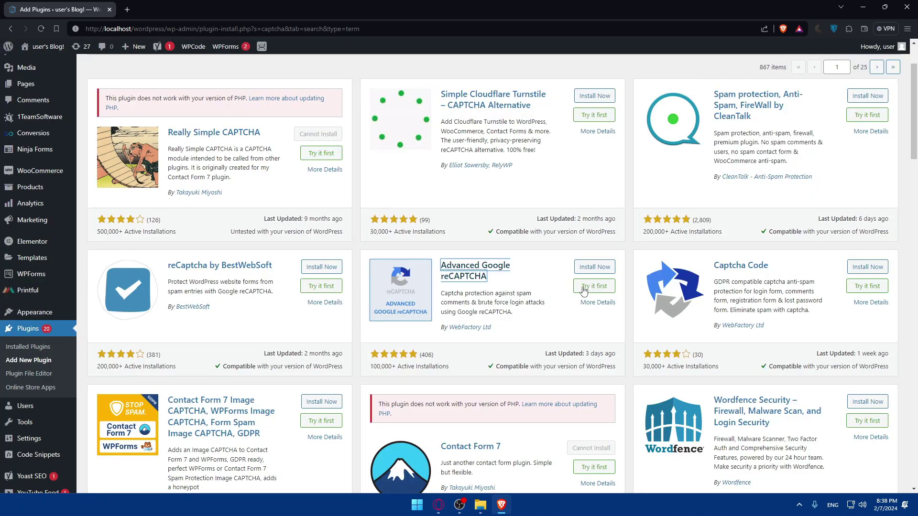
Step: Install Advanced Google reCAPTCHA from its card and activate it
left_click(590, 268)
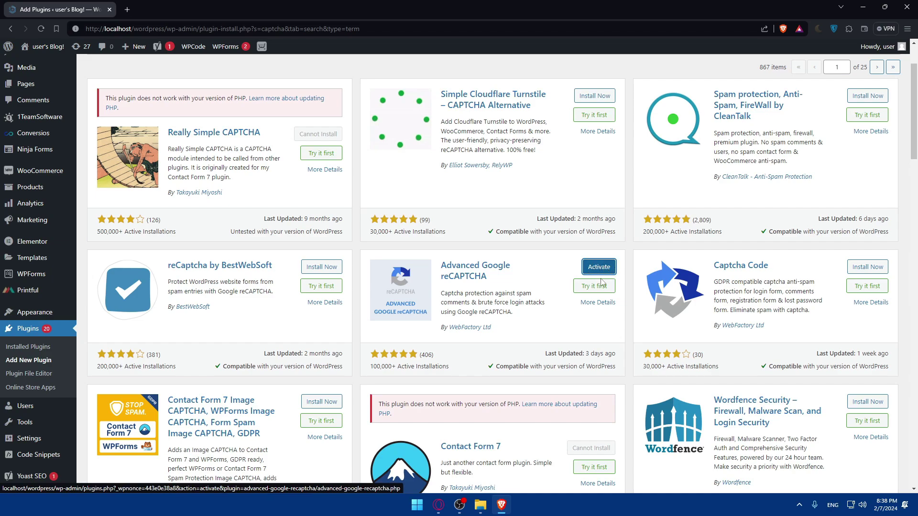
left_click_drag(496, 366, 615, 368)
left_click(618, 368)
left_click(602, 272)
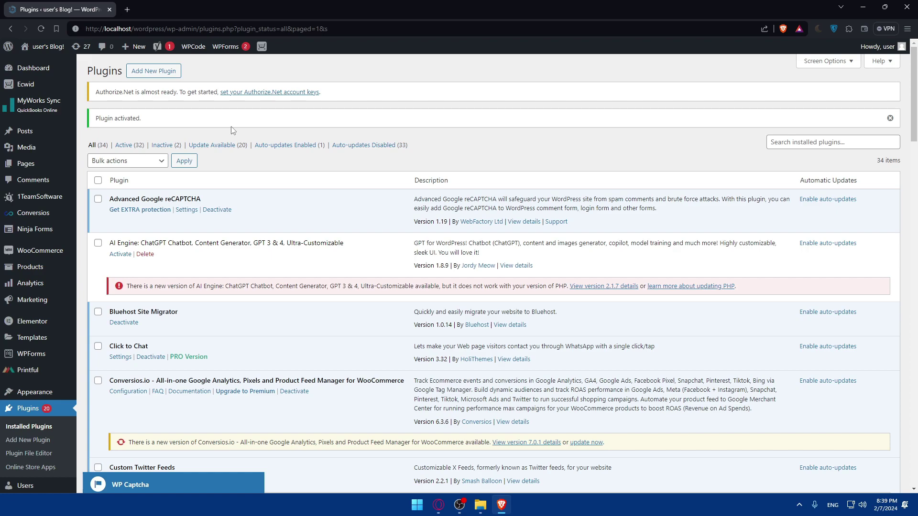
Step: Filter the installed plugins by 'recap' to show only Advanced Google reCAPTCHA
scroll(303, 318, "down", 3)
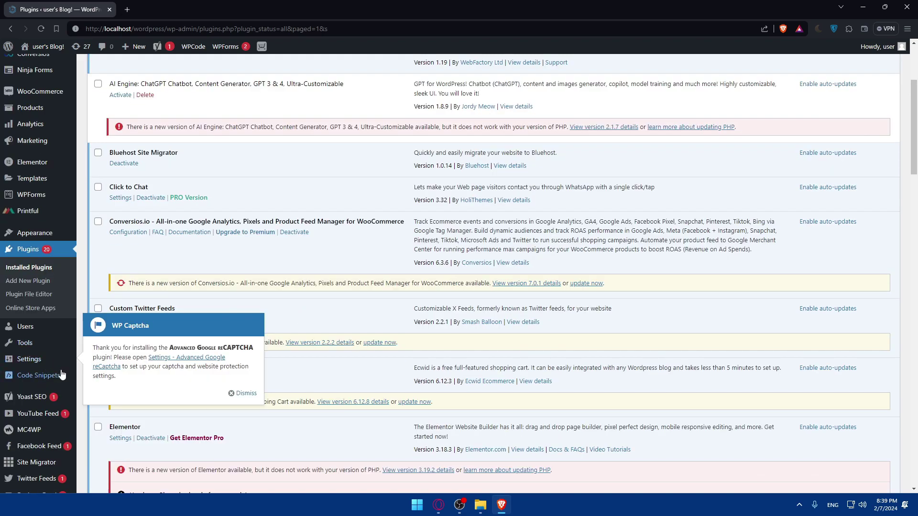
scroll(522, 255, "up", 3)
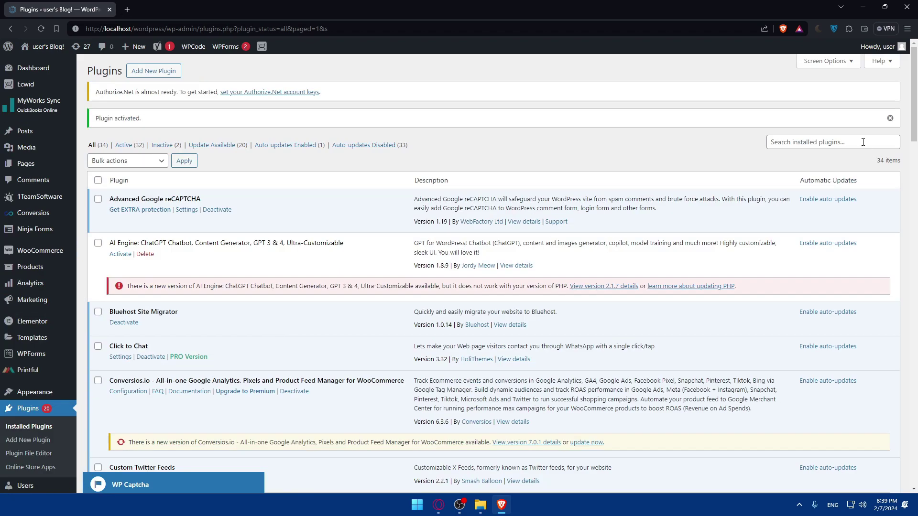
left_click(857, 140)
type("recap")
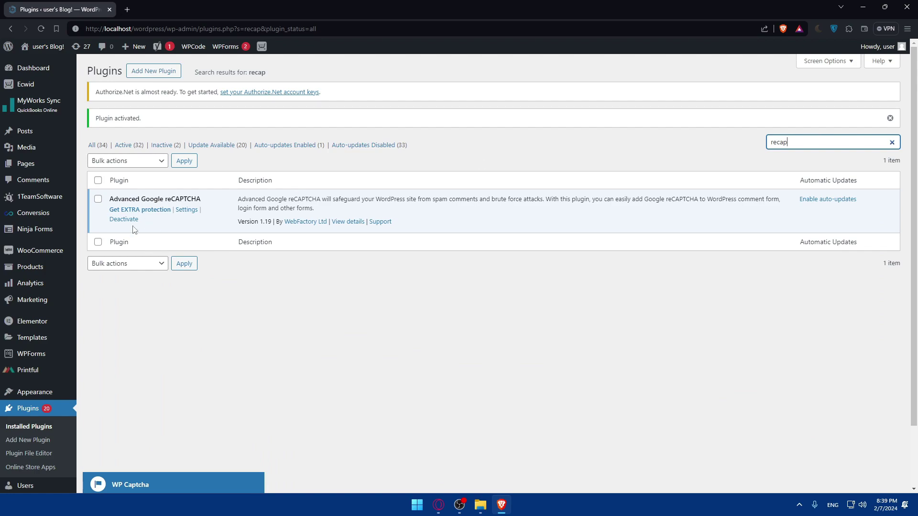
Step: Open Advanced Google reCAPTCHA's settings and compare the PRO license tiers, including the Team 5-site license
left_click(182, 211)
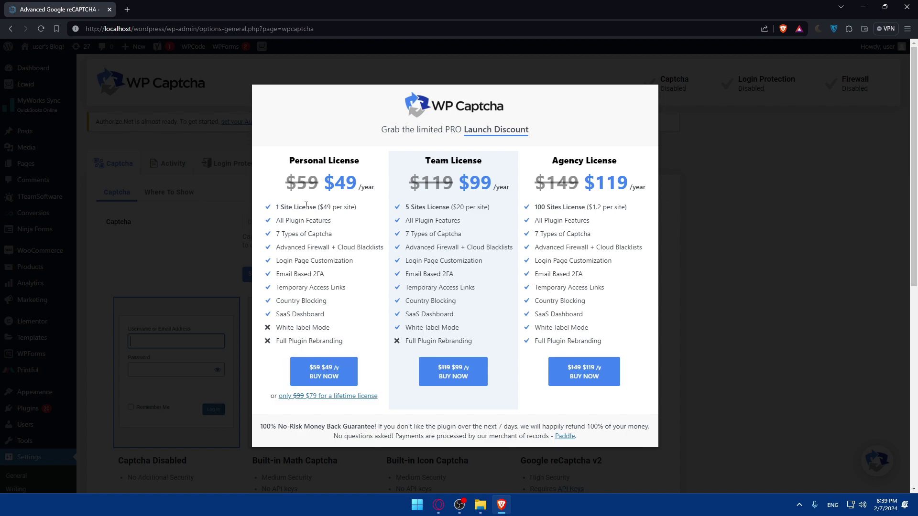
left_click_drag(287, 165, 604, 162)
left_click(623, 164)
left_click_drag(414, 211, 443, 211)
left_click(414, 211)
Step: Dismiss the PRO pricing offer, reopen it from the PRO tab, and dismiss it again
left_click(730, 142)
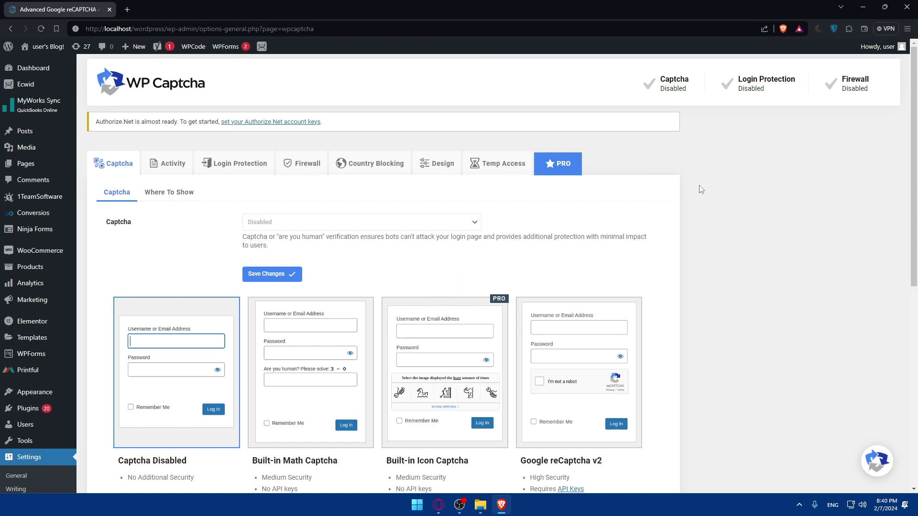
left_click(553, 171)
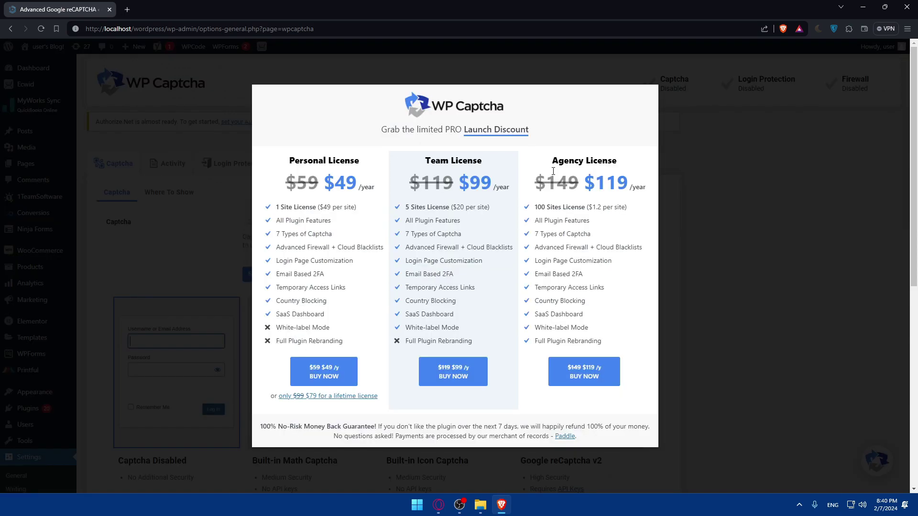
left_click(724, 168)
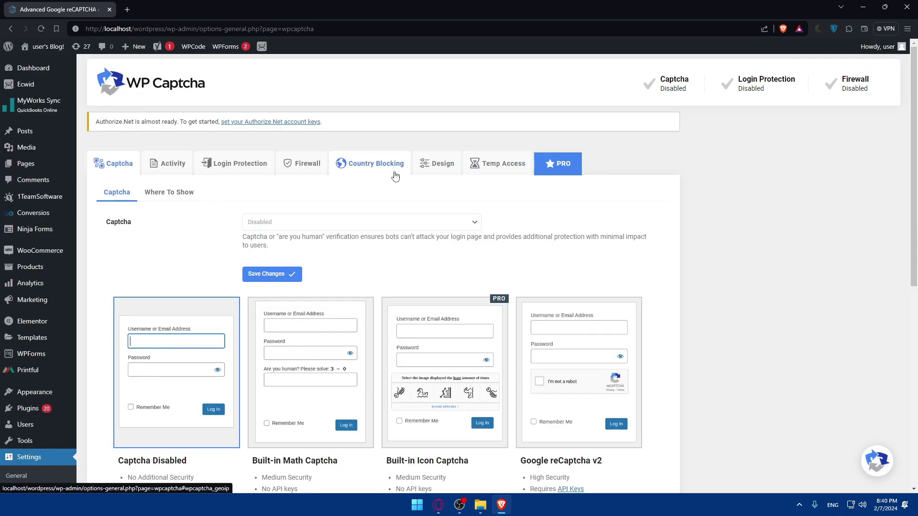
Step: Pick Built-in Math Captcha from the Captcha dropdown, then revert it to Disabled
left_click(285, 228)
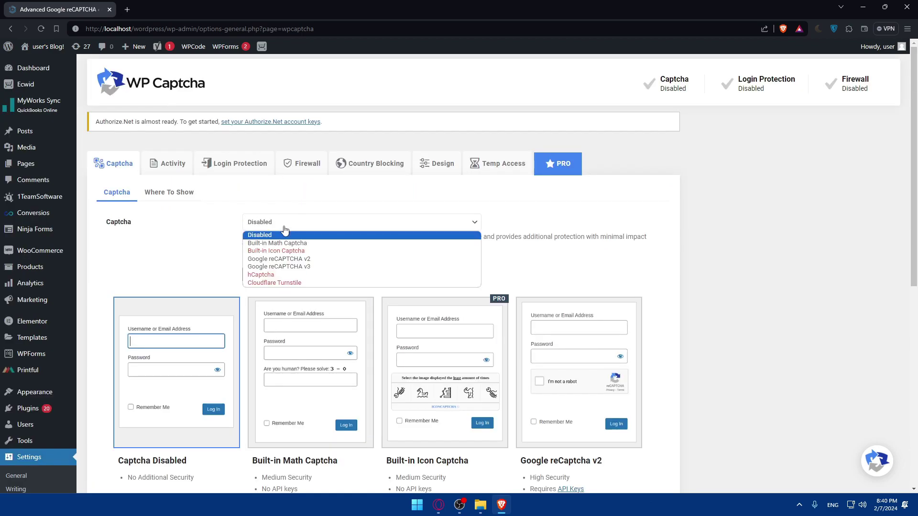
left_click(293, 243)
left_click(291, 229)
left_click(292, 238)
scroll(291, 255, "down", 3)
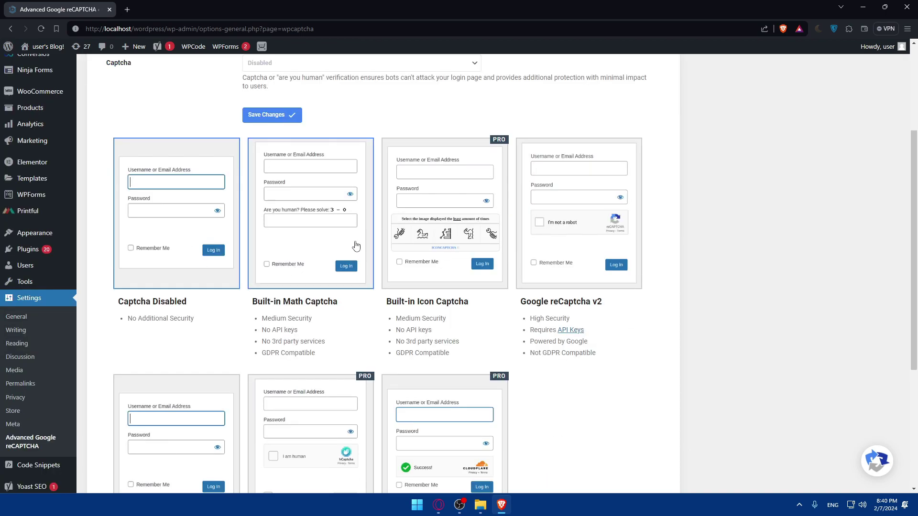
Step: Select the Built-in Math Captcha card, dismissing the Icon Captcha PRO popup, and note its Medium Security rating
left_click(360, 245)
left_click(426, 239)
left_click(433, 210)
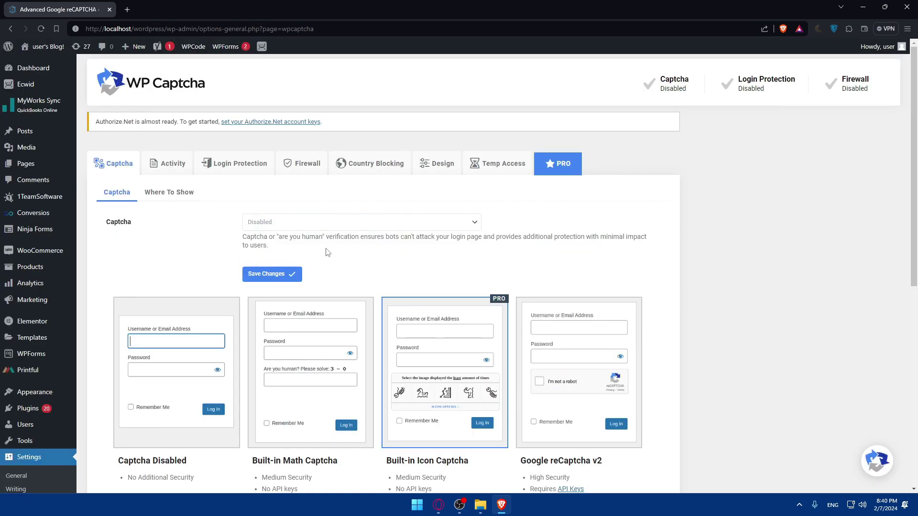
left_click(311, 315)
scroll(311, 315, "down", 2)
scroll(459, 268, "down", 2)
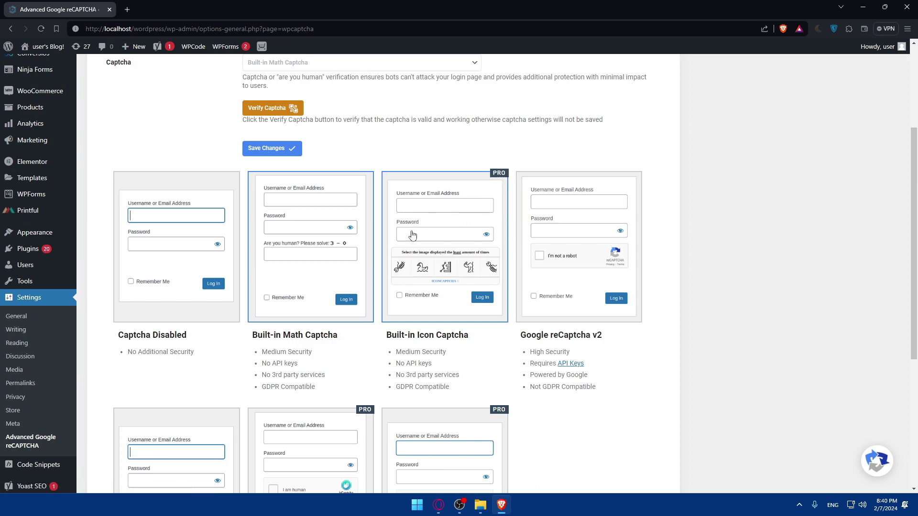
scroll(303, 255, "down", 2)
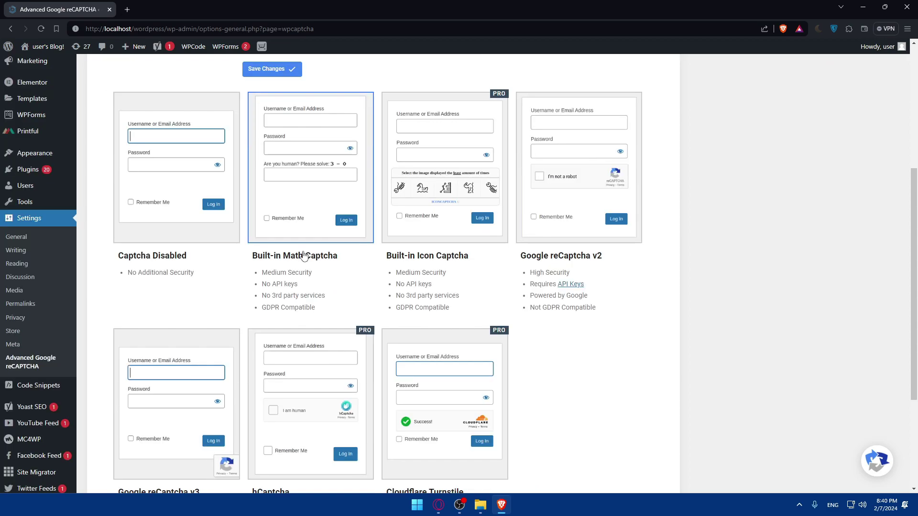
scroll(176, 272, "up", 2)
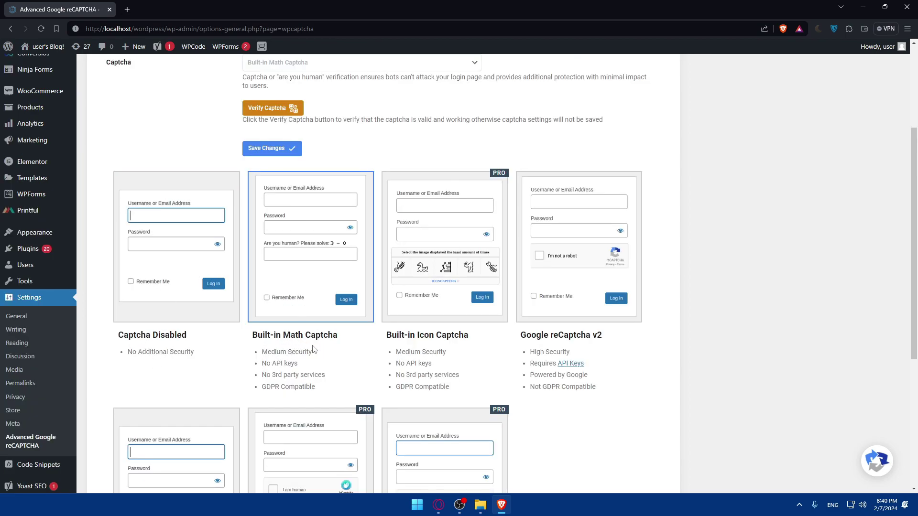
left_click_drag(261, 352, 334, 358)
Step: Switch the captcha type to Google reCAPTCHA v2
left_click(288, 361)
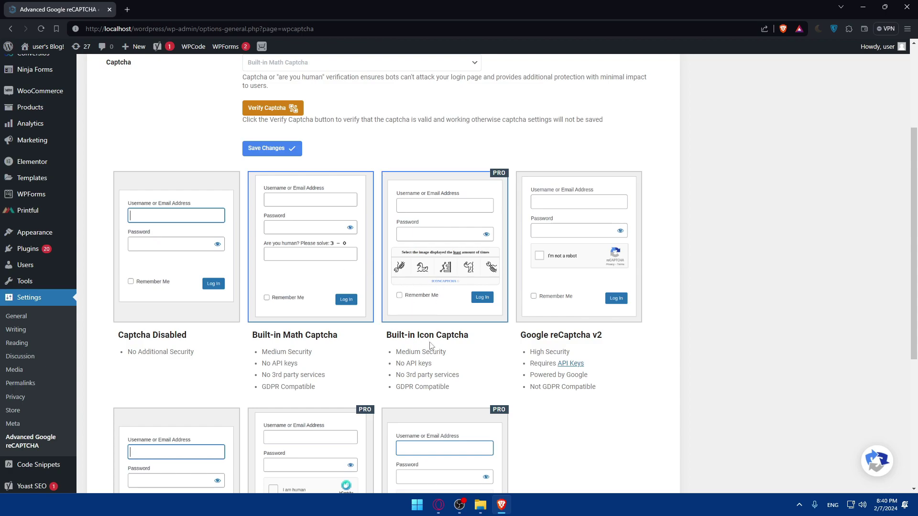
left_click(579, 252)
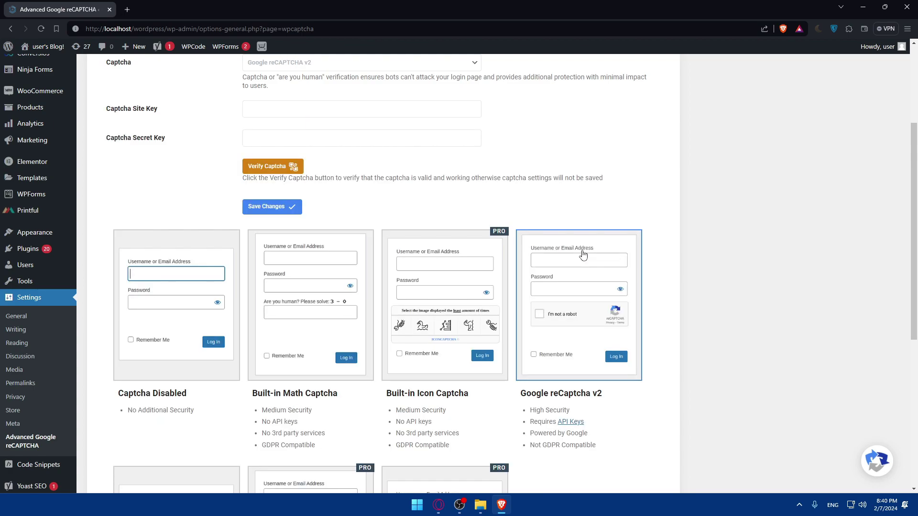
scroll(598, 336, "down", 2)
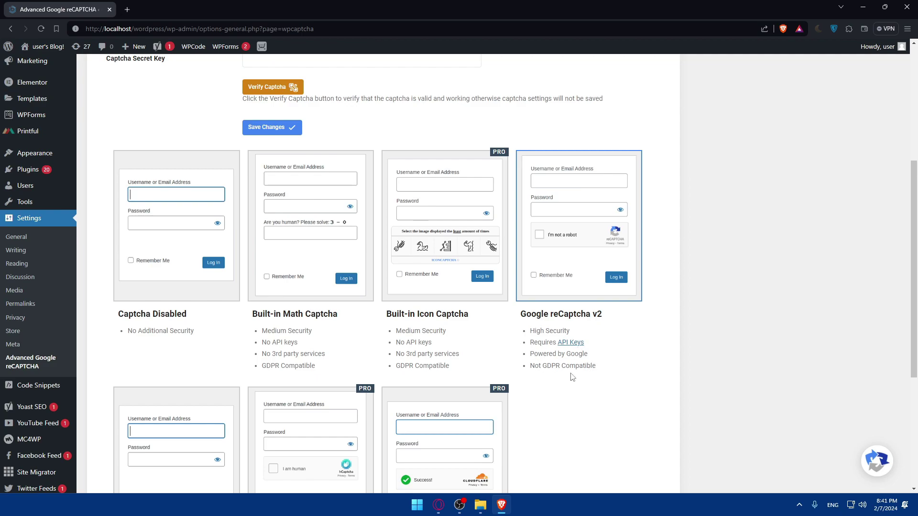
scroll(572, 376, "down", 3)
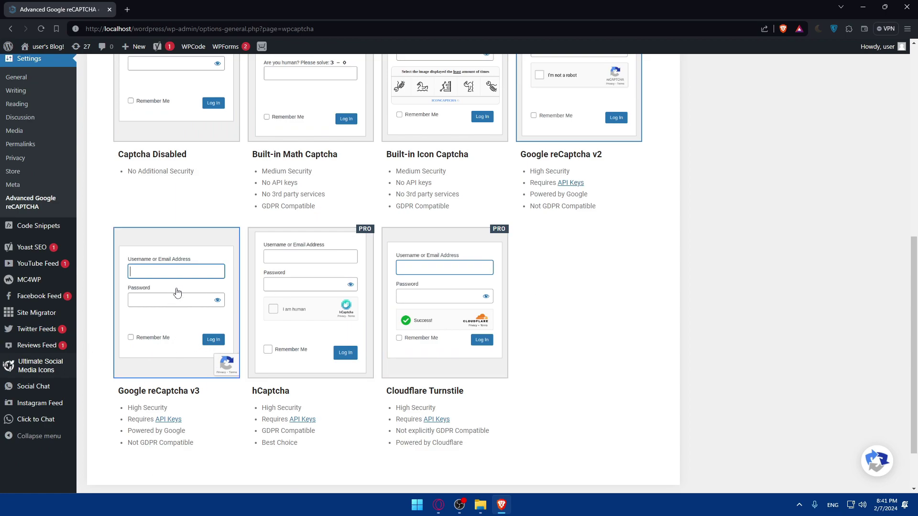
Step: Choose Google reCAPTCHA v3, dismissing the PRO prompt triggered by the hCaptcha option
left_click(188, 338)
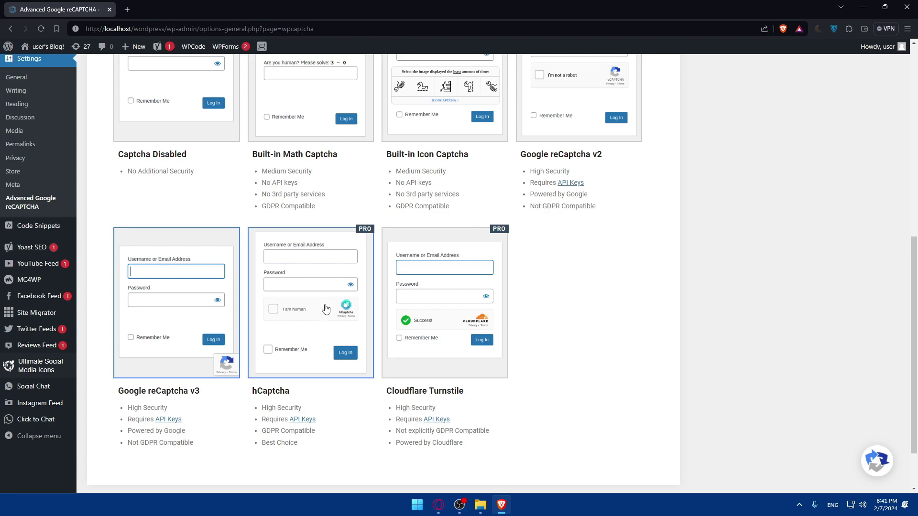
left_click(328, 322)
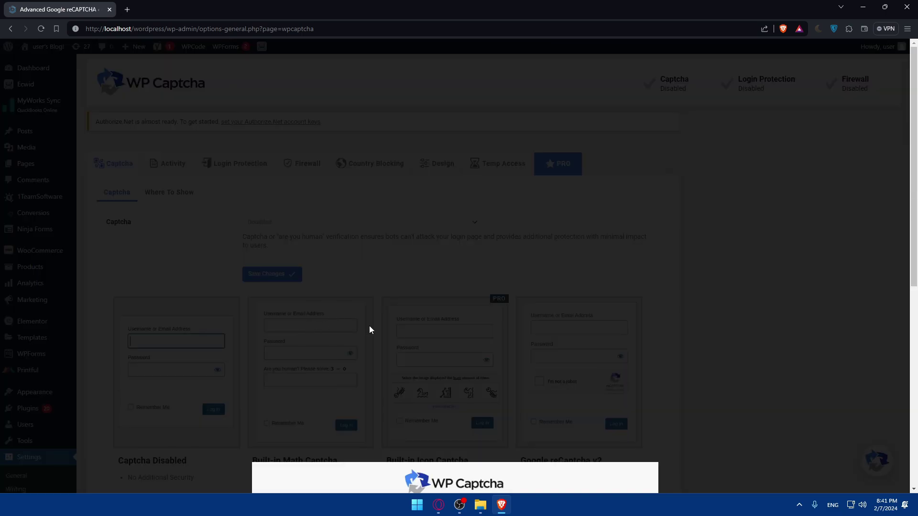
left_click(635, 357)
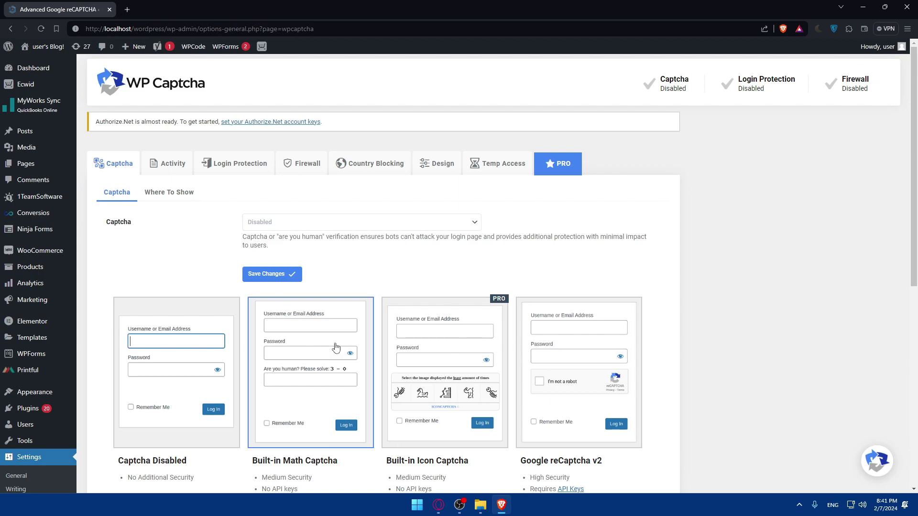
scroll(334, 348, "down", 8)
scroll(334, 347, "up", 2)
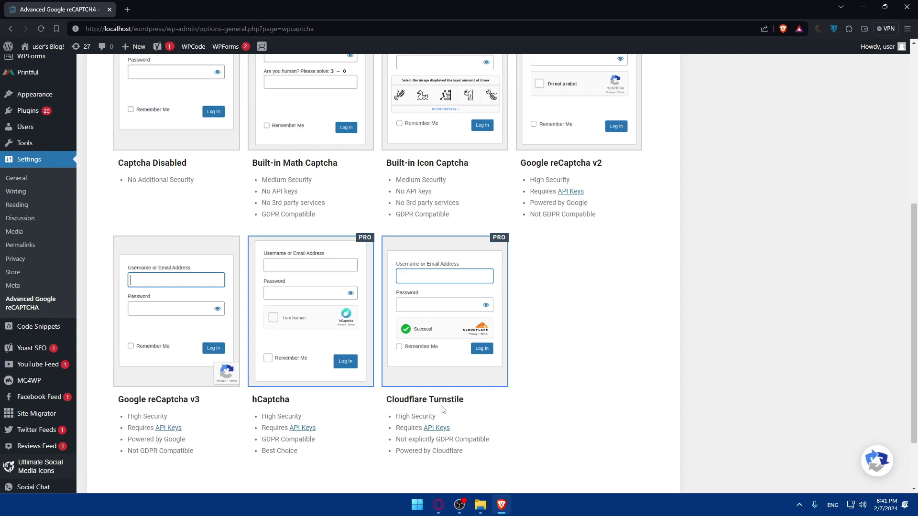
scroll(253, 349, "up", 2)
scroll(220, 368, "down", 2)
scroll(192, 334, "up", 2)
scroll(193, 354, "down", 2)
scroll(201, 358, "up", 10)
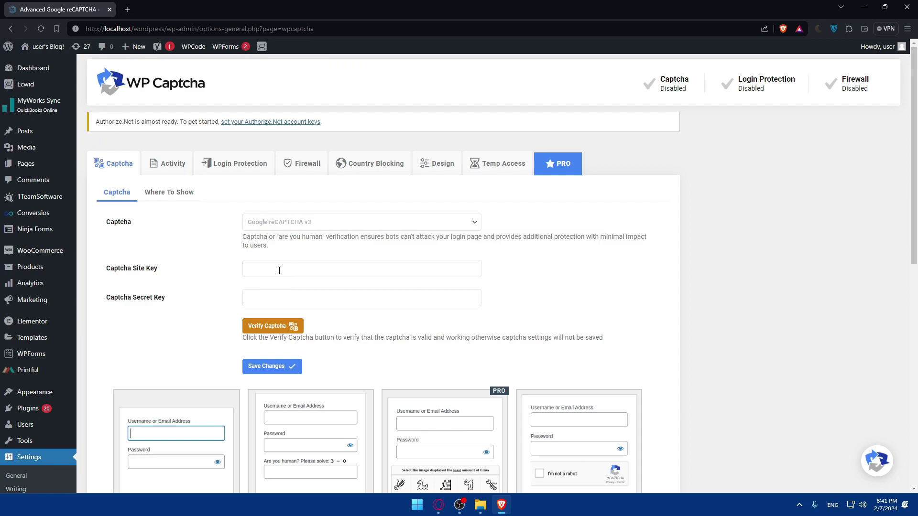
Step: Browse WP Captcha's Activity, Login Protection, Firewall and Country Blocking tabs
left_click(276, 295)
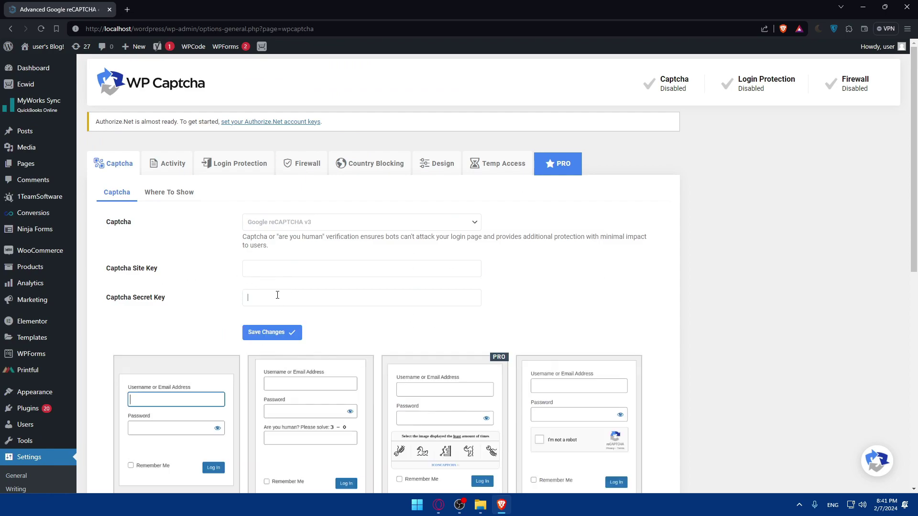
left_click(167, 171)
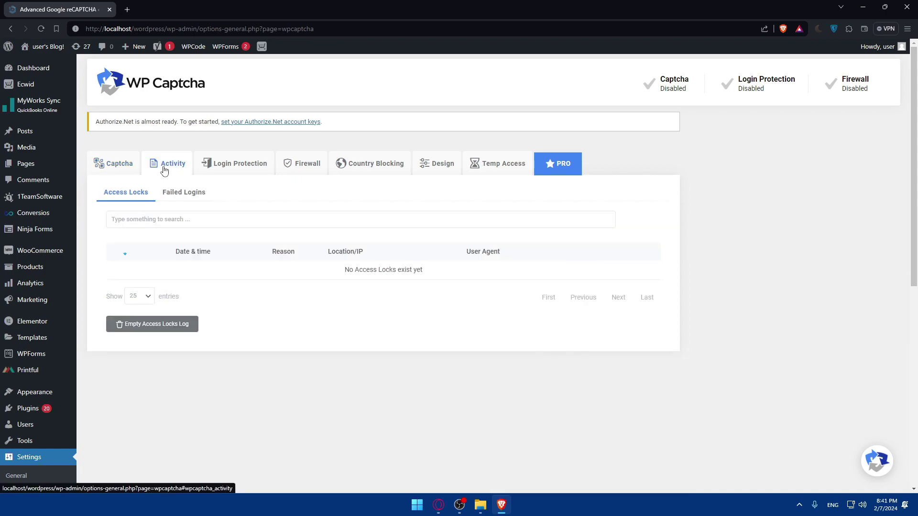
left_click(213, 171)
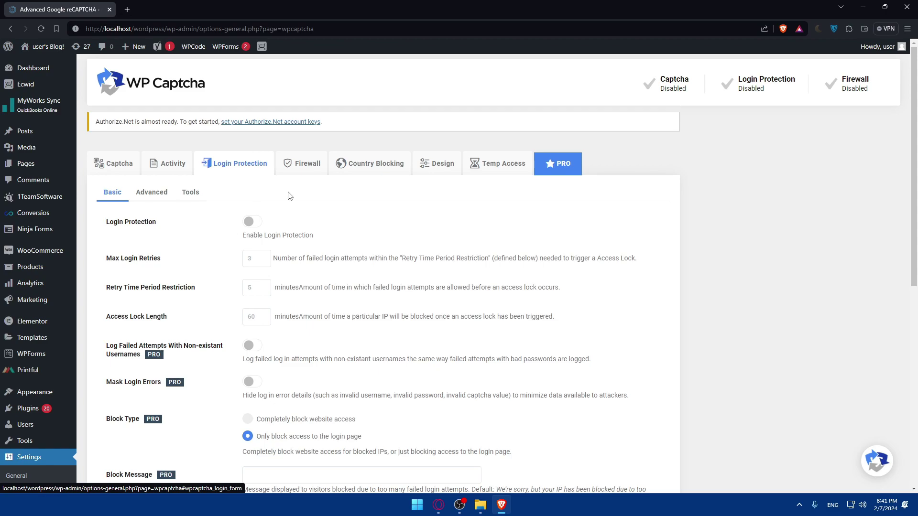
left_click(308, 166)
left_click(386, 173)
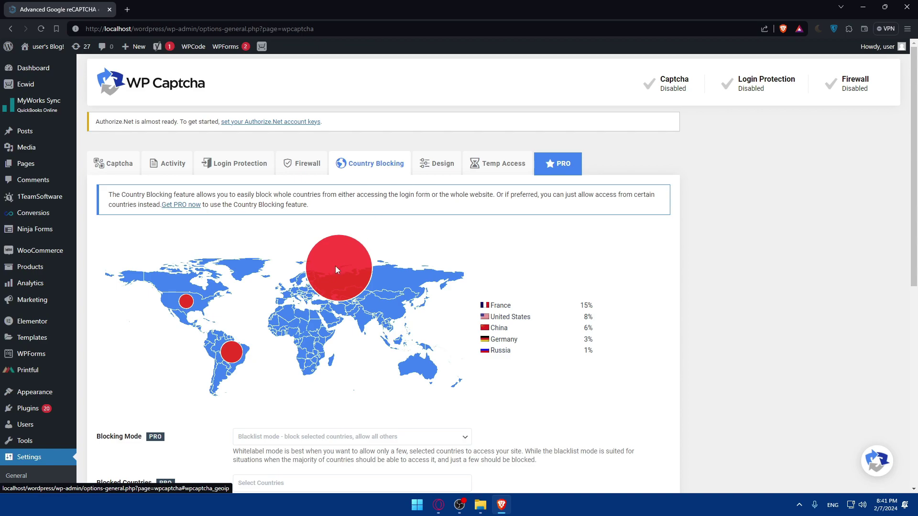
Step: Activate the plain white login template on the Design tab and glance at Temp Access
left_click(436, 165)
scroll(335, 216, "down", 2)
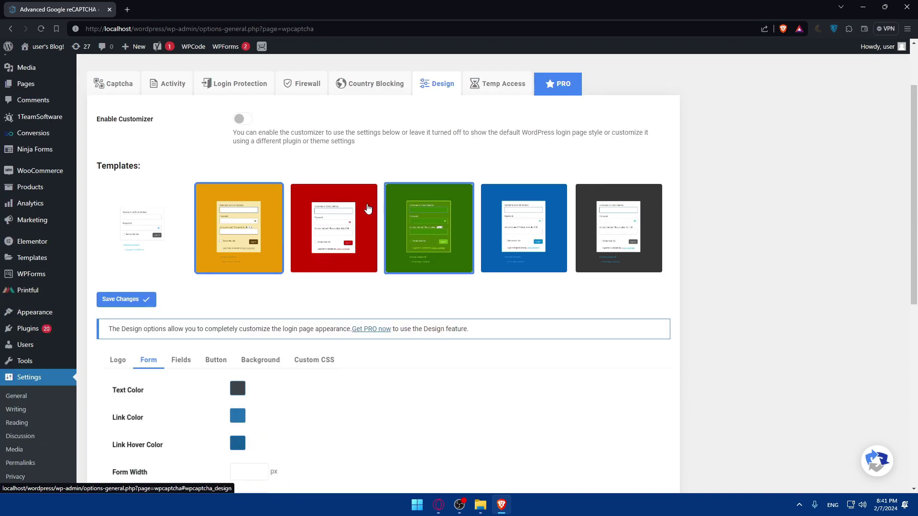
left_click(157, 225)
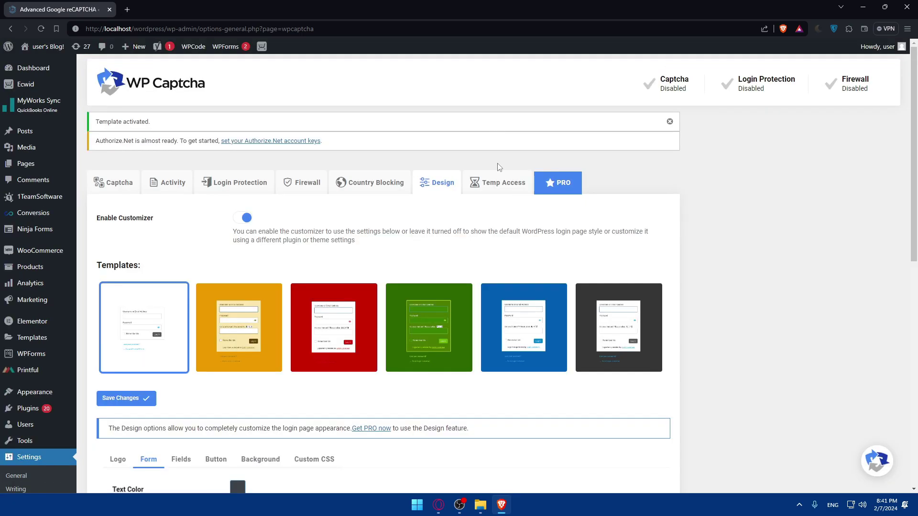
left_click(498, 182)
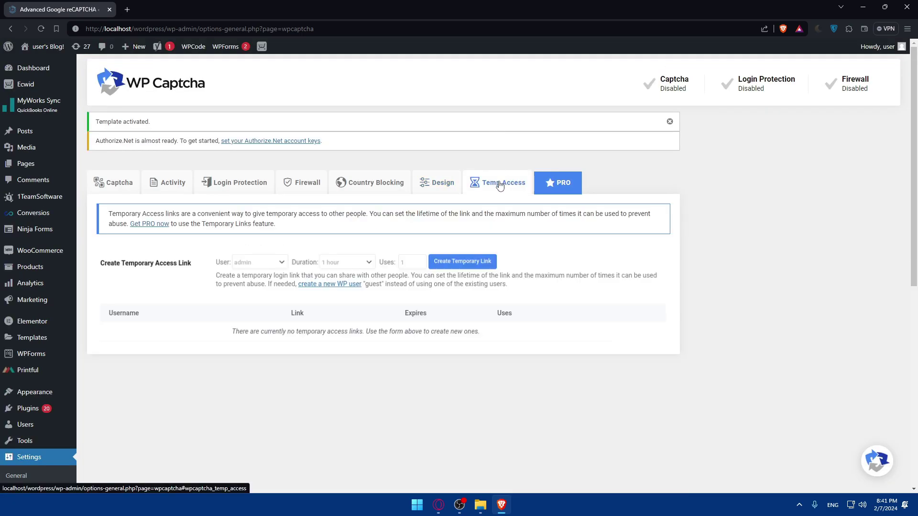
left_click(437, 182)
scroll(159, 304, "down", 5)
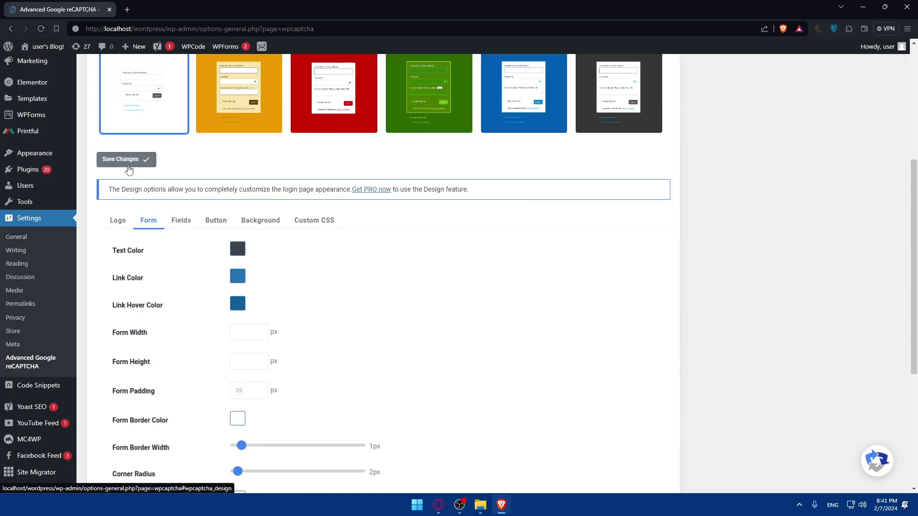
scroll(206, 242, "down", 5)
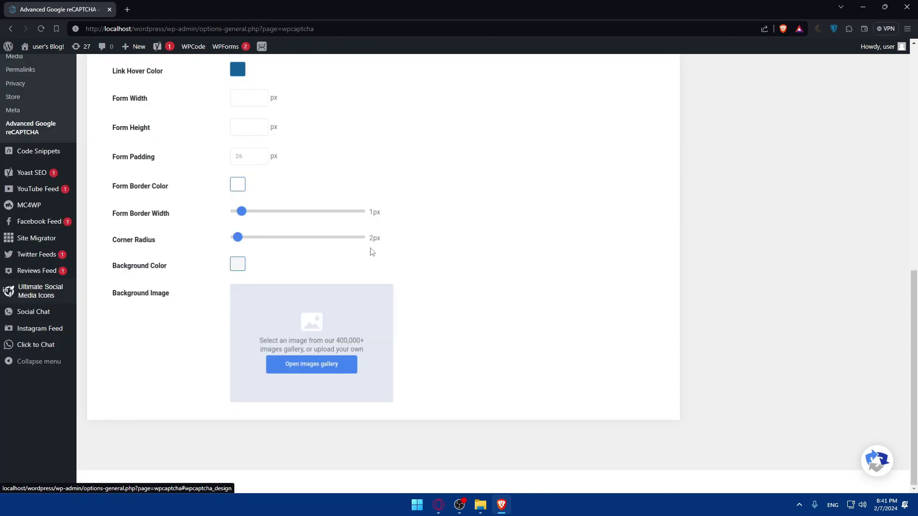
Step: Start a new page and clear the stray '--' typed into its title
scroll(371, 252, "up", 15)
mouse_move(28, 164)
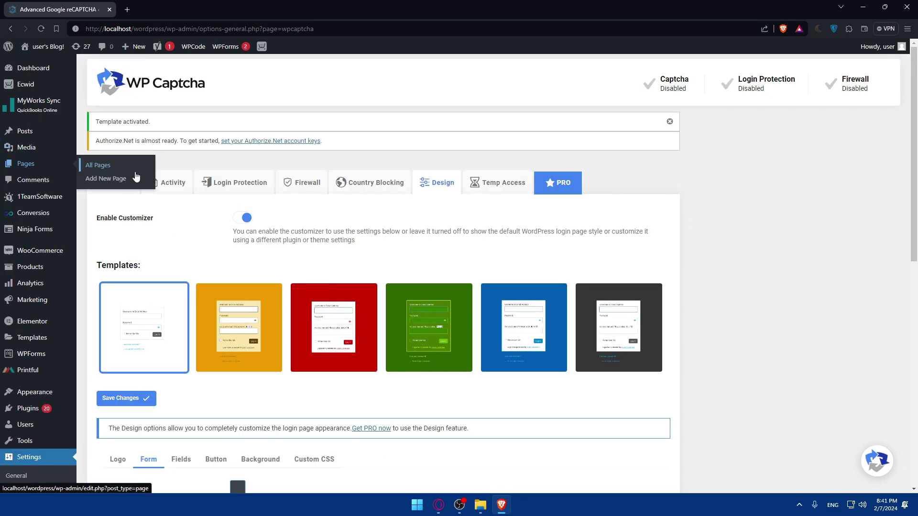
left_click(107, 177)
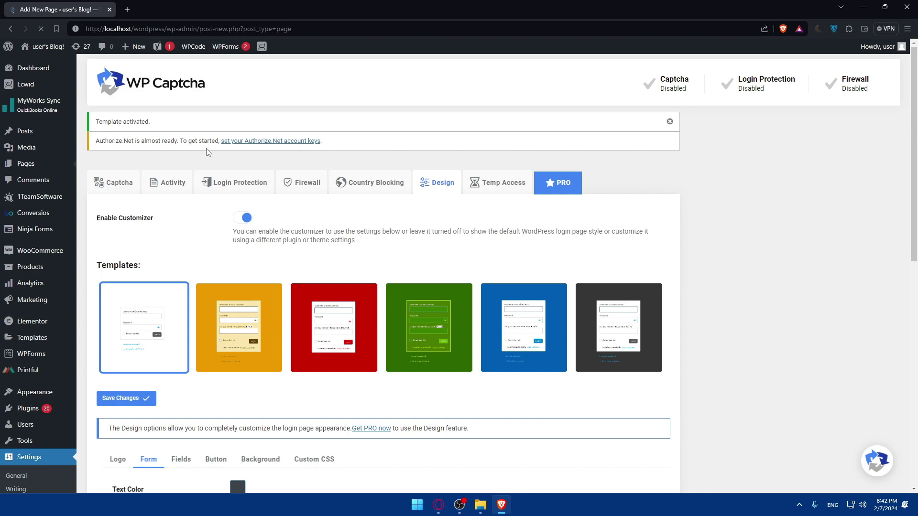
type("--")
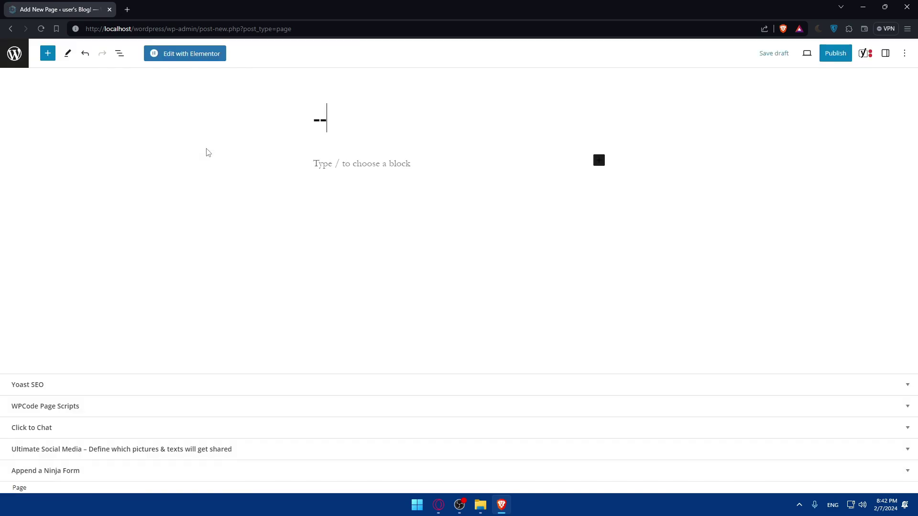
key("BackSpace")
key("BackSpace")
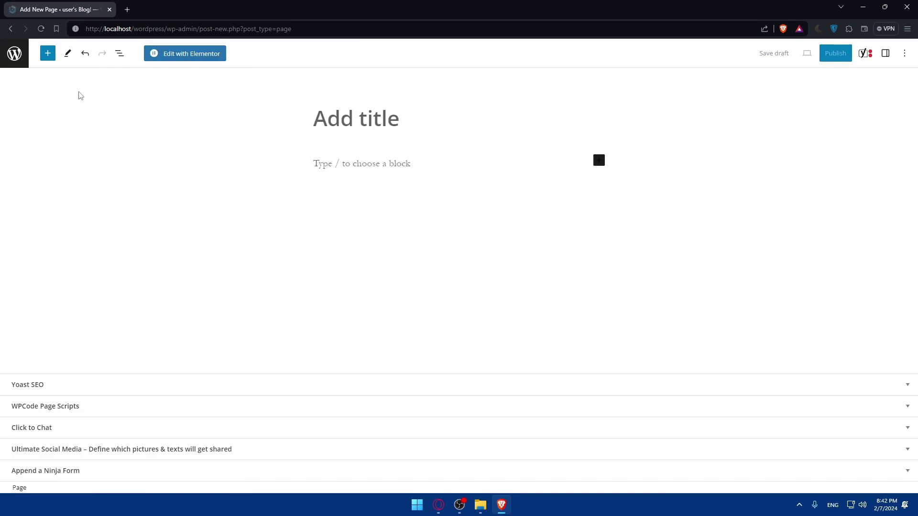
Step: Search the block inserter for 'cap', clear it, and peek at the Media tab
left_click(50, 59)
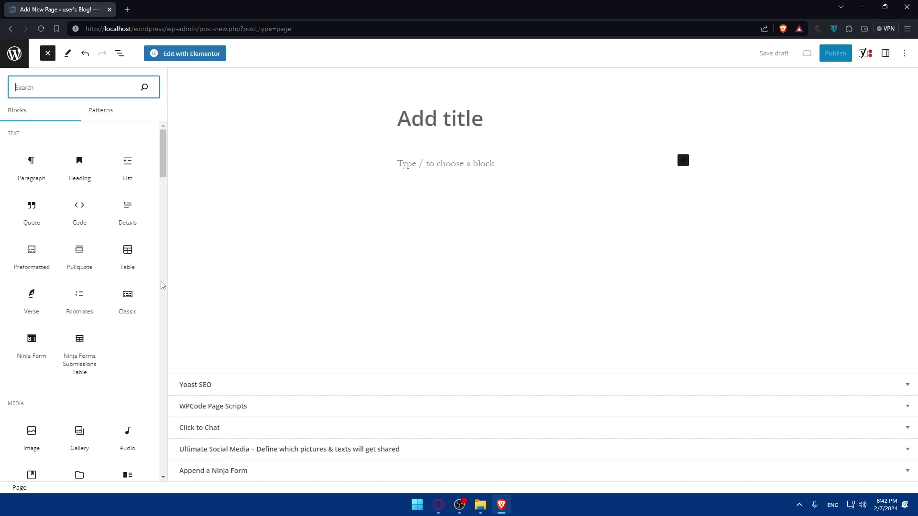
type("cap")
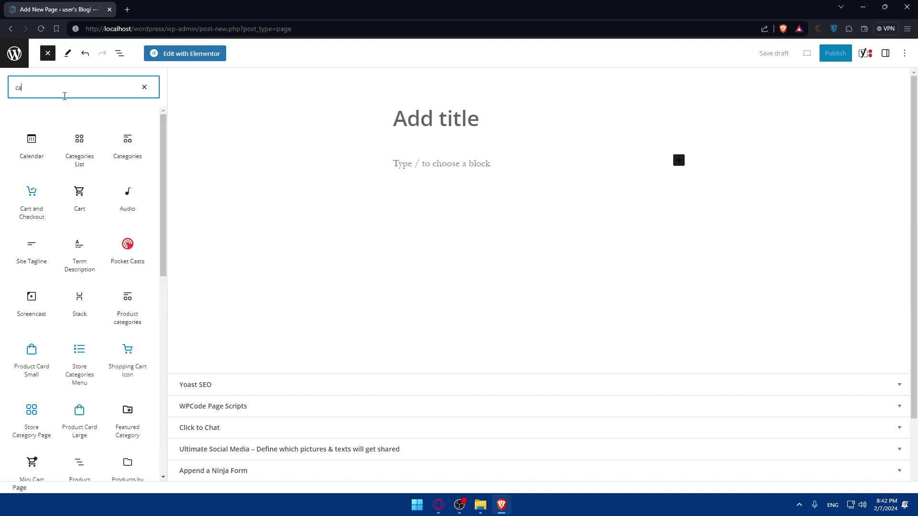
key("BackSpace")
key("BackSpace")
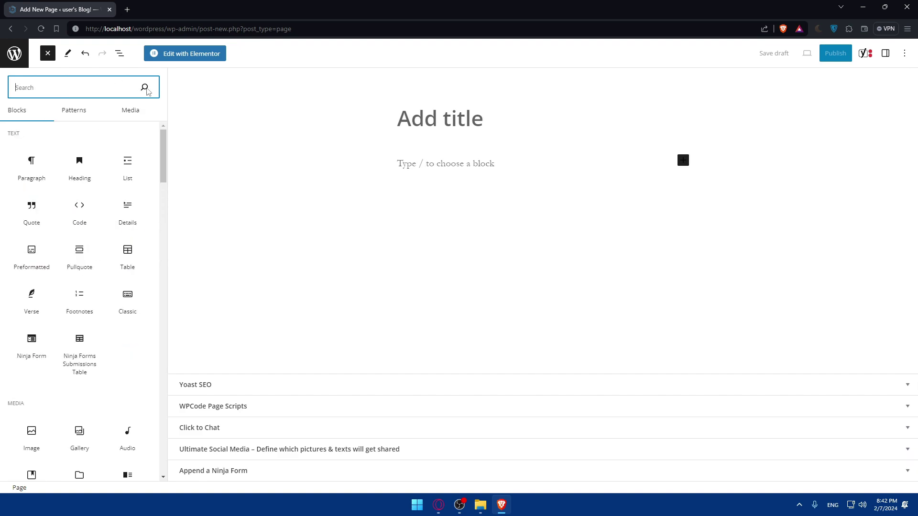
left_click(166, 85)
scroll(103, 129, "down", 7)
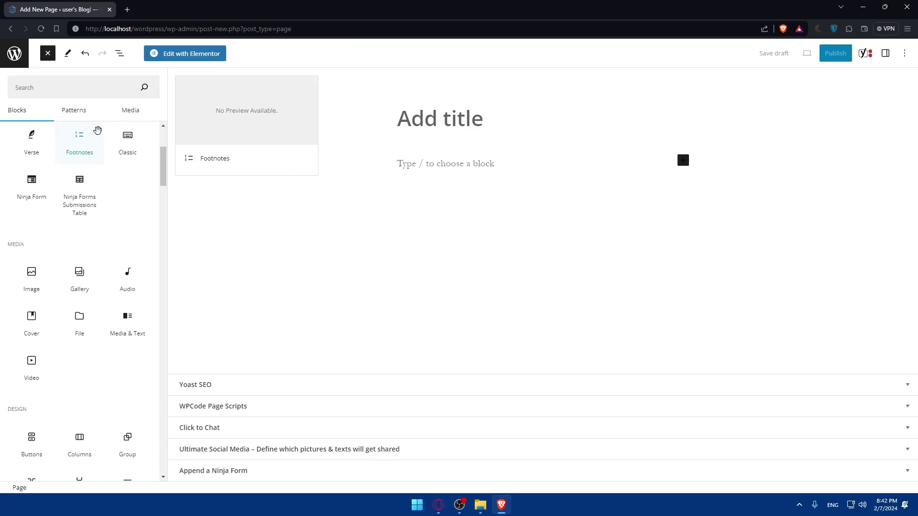
scroll(99, 136, "up", 7)
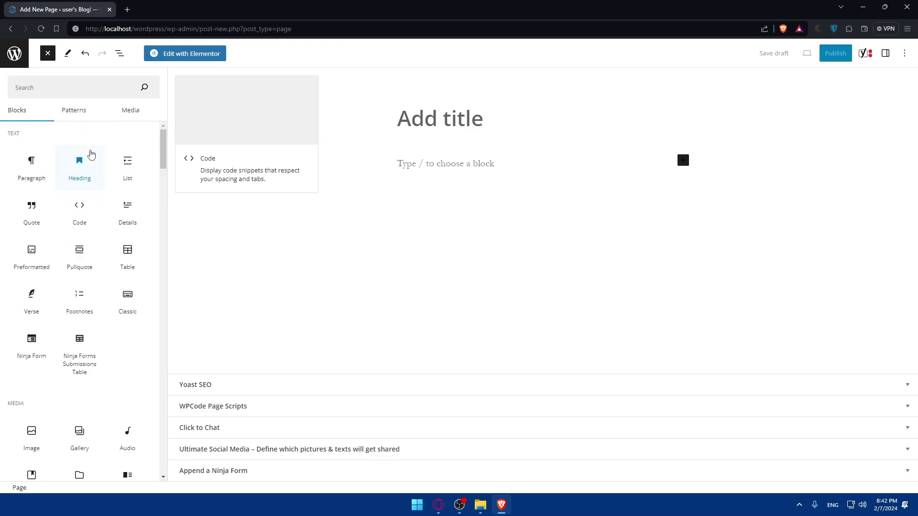
left_click(156, 109)
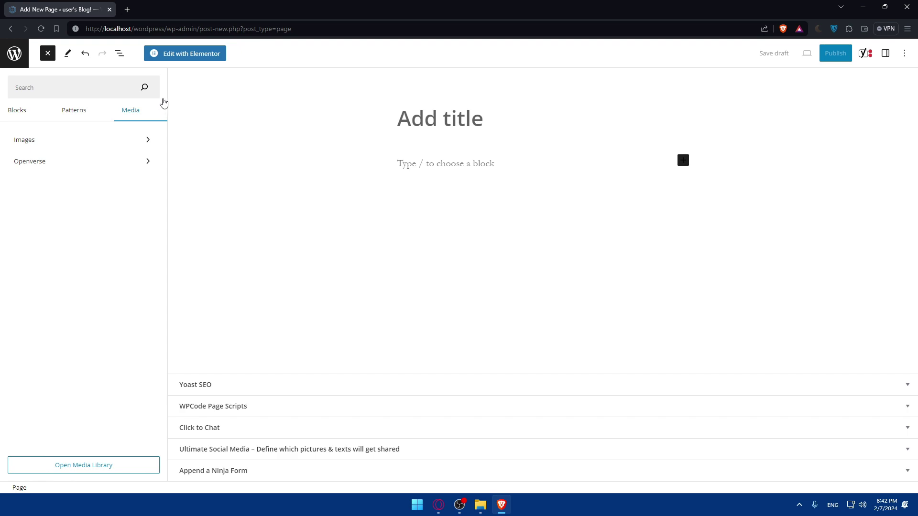
left_click(31, 110)
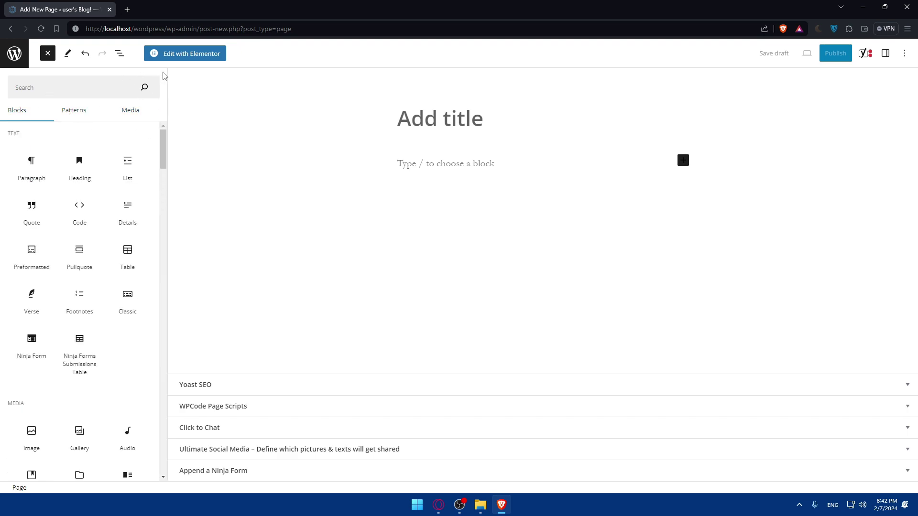
Step: Insert a WPForms block using 'Simple Contact Form', then return to the previous admin page
left_click(106, 93)
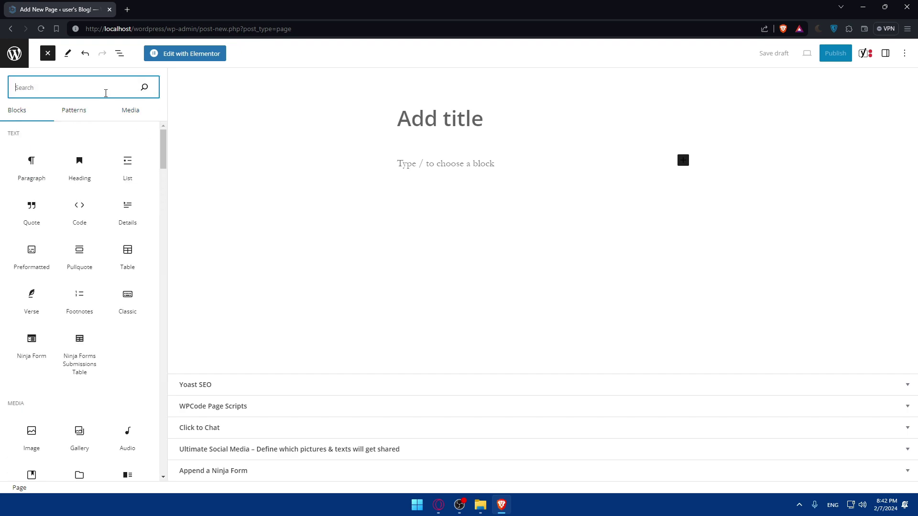
type("form")
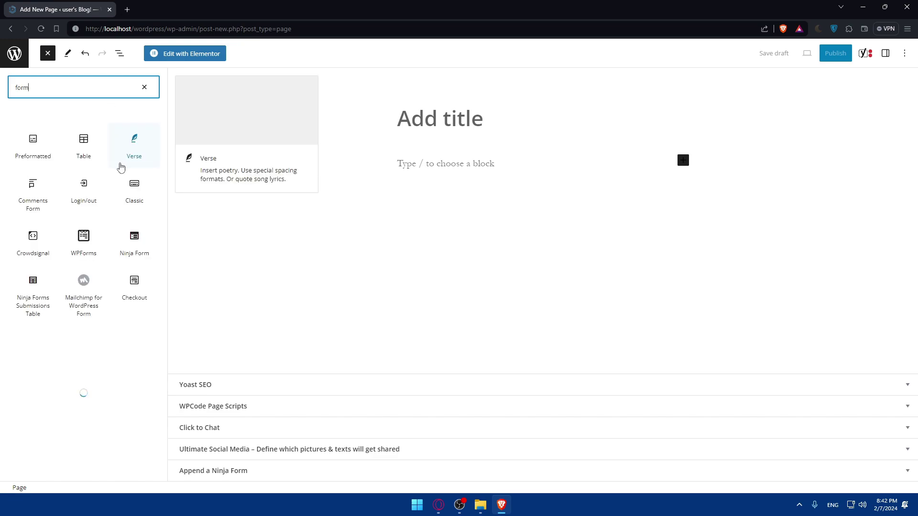
left_click_drag(83, 239, 436, 216)
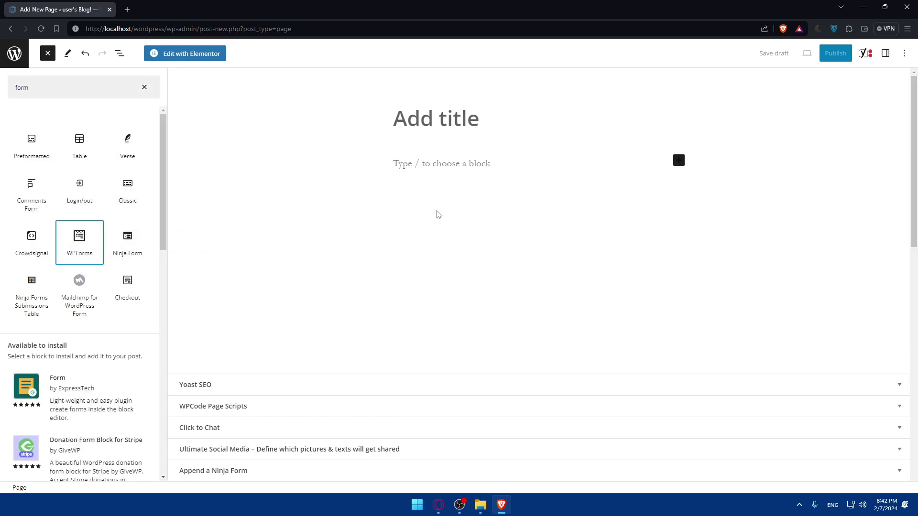
left_click_drag(96, 236, 461, 191)
left_click(81, 244)
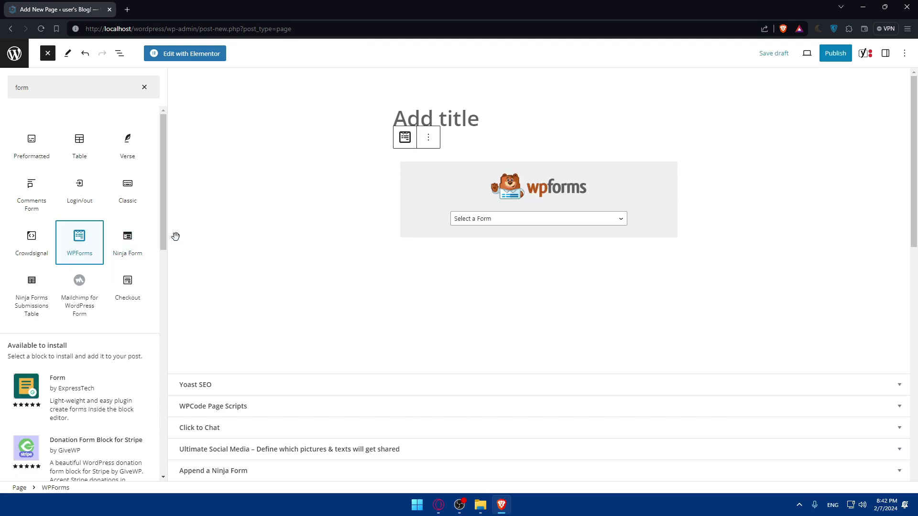
left_click(504, 221)
left_click(468, 239)
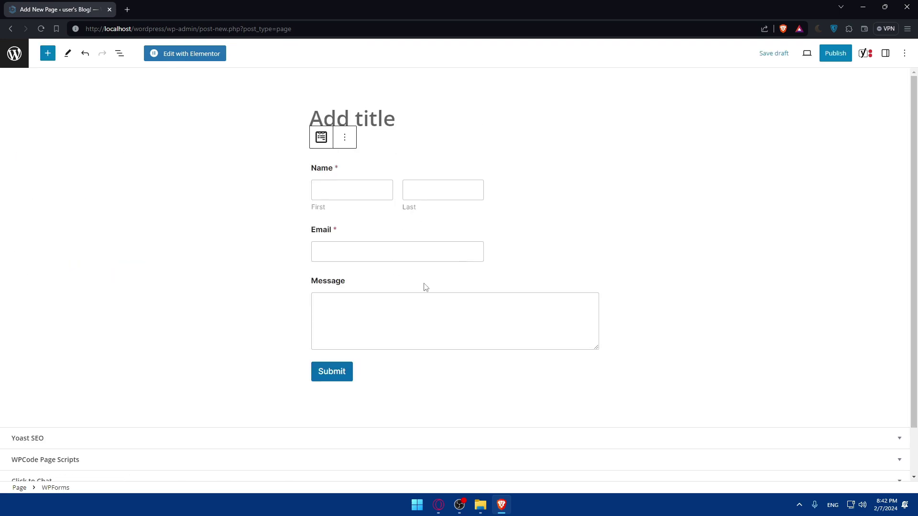
left_click(11, 28)
Step: Leave the unsaved page and try Google reCAPTCHA v3 as the captcha type
left_click(497, 84)
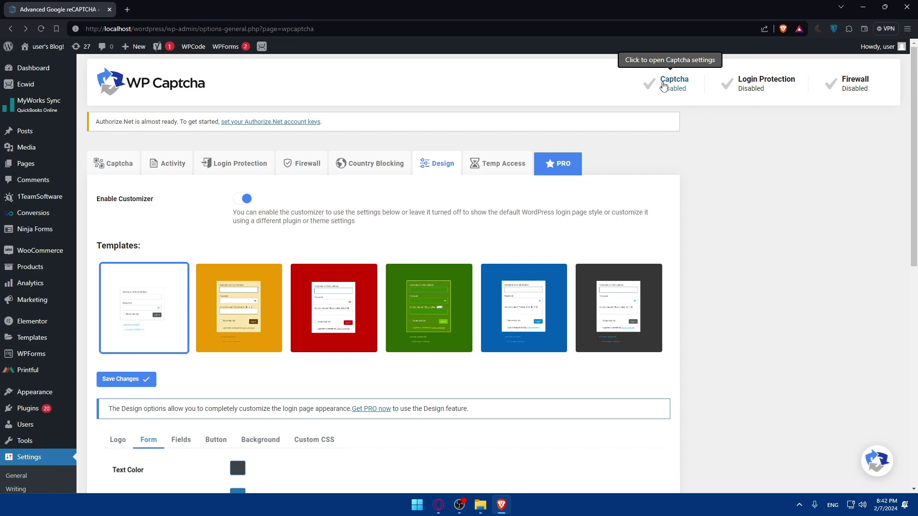
left_click(676, 86)
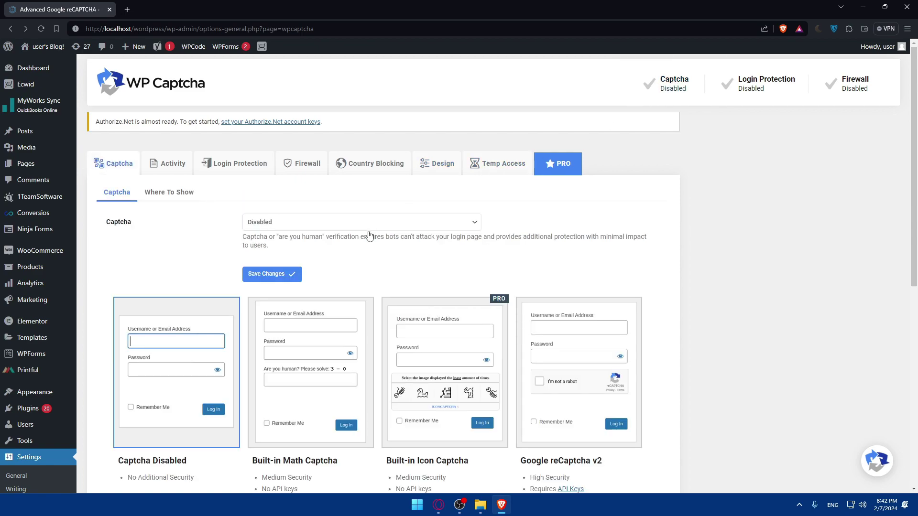
left_click(337, 223)
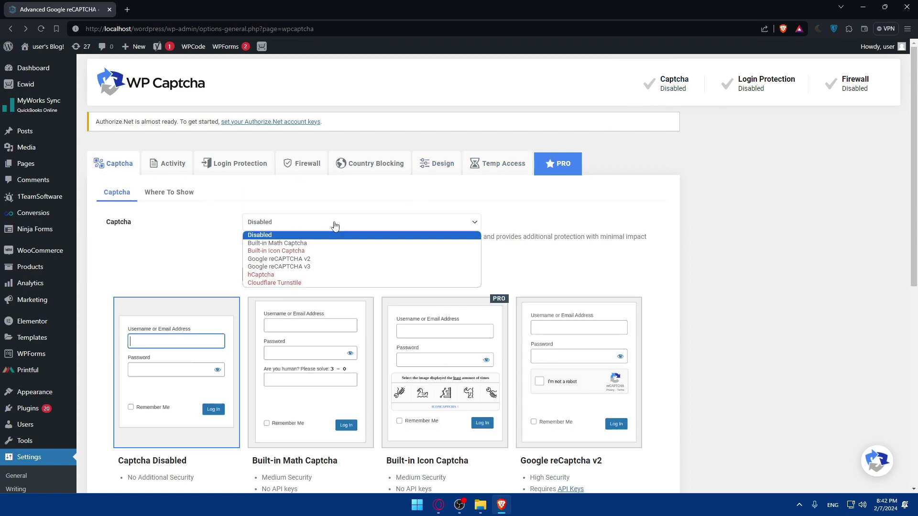
left_click(308, 266)
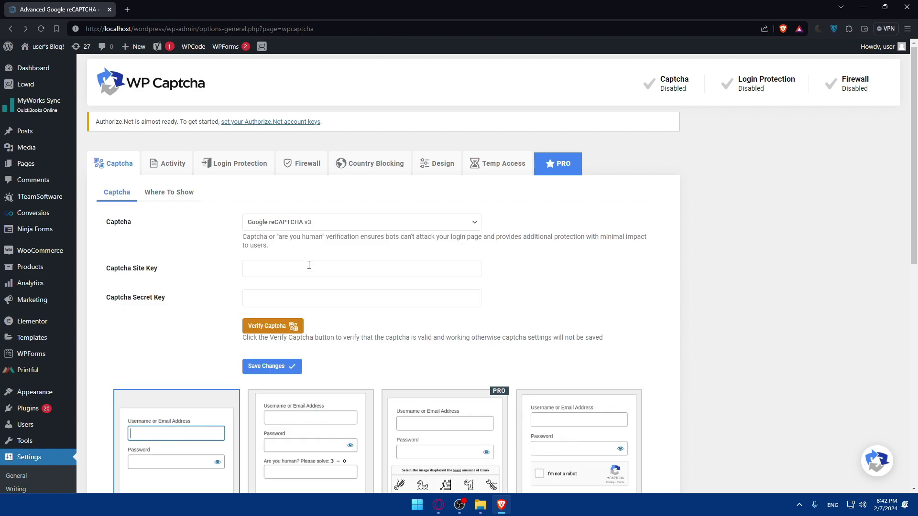
left_click(277, 268)
left_click(270, 298)
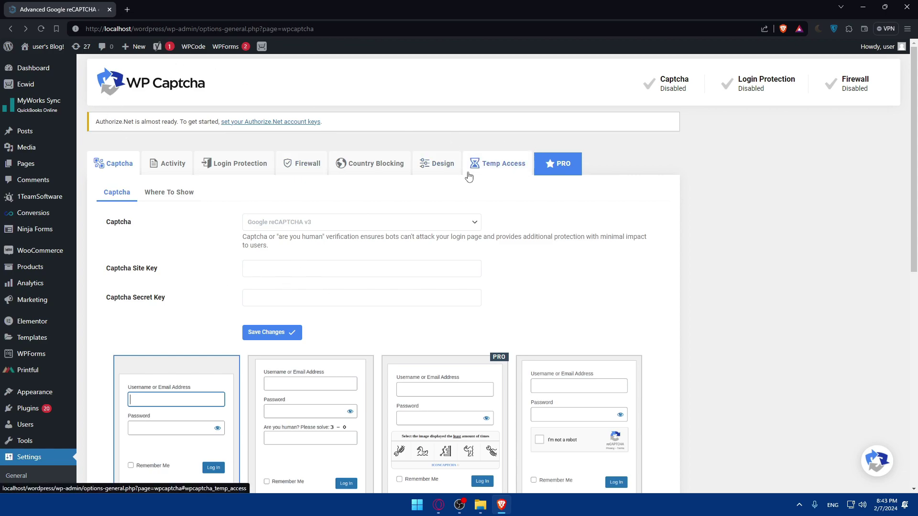
Step: Switch the captcha type to Google reCAPTCHA v2 and reopen the type list
left_click(287, 222)
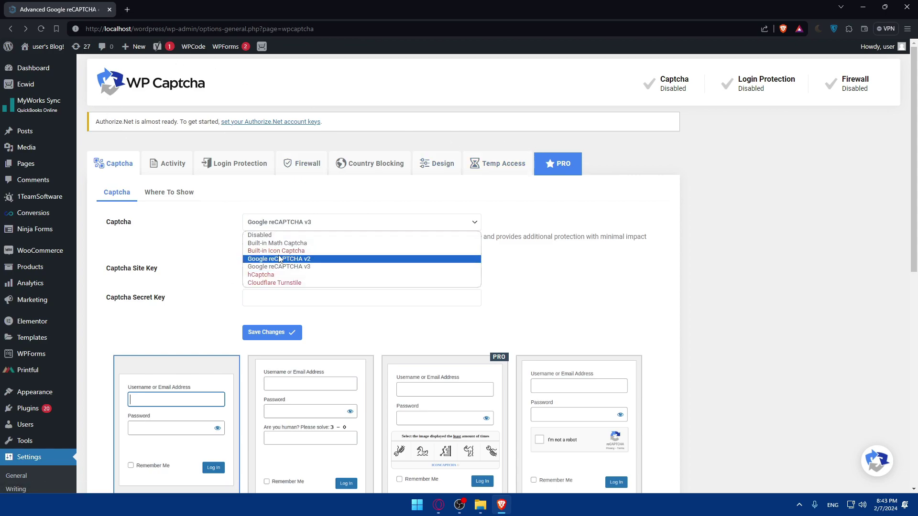
left_click(281, 259)
left_click(282, 227)
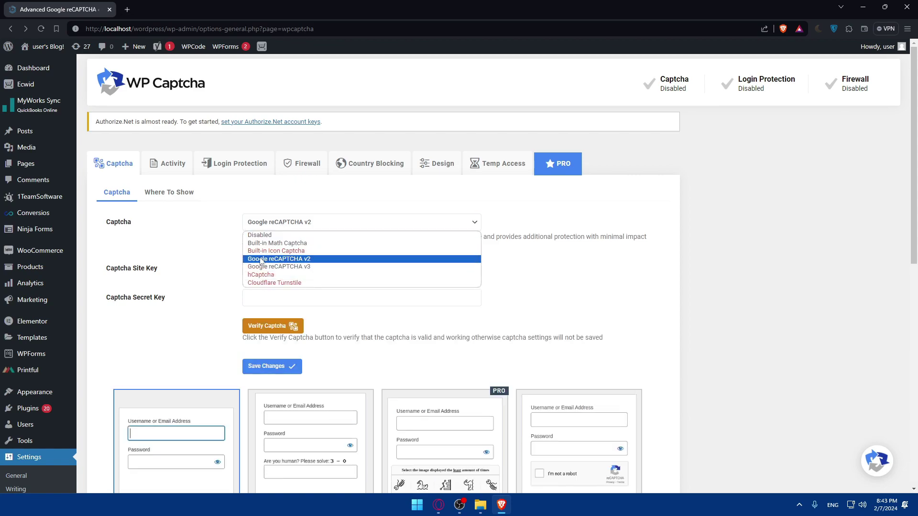
Step: Choose Built-in Math Captcha and save the captcha settings
left_click(269, 244)
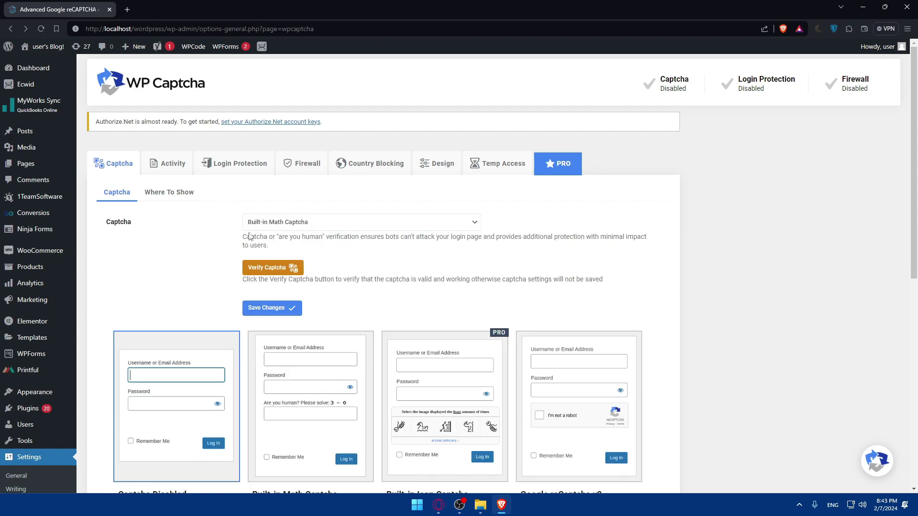
left_click(282, 308)
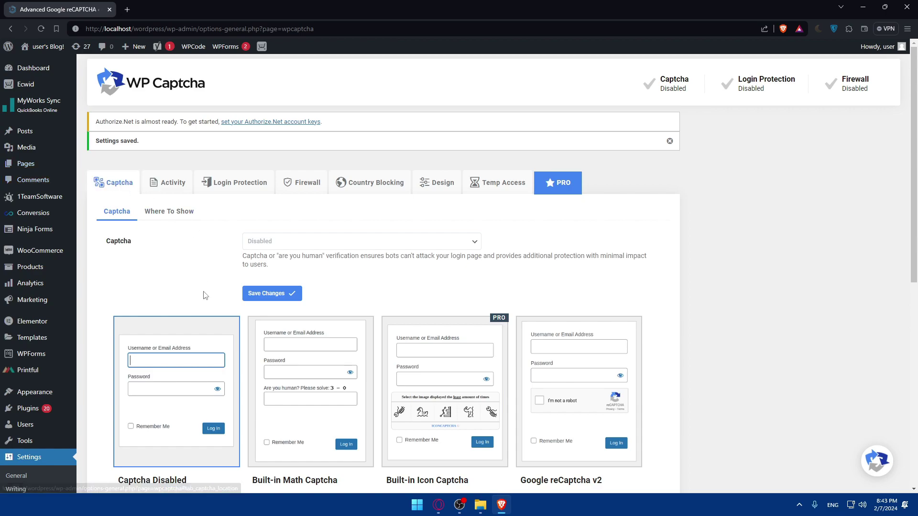
scroll(203, 292, "down", 7)
scroll(236, 266, "up", 4)
Step: Reselect Built-in Math Captcha and verify it by answering the math question
left_click(298, 91)
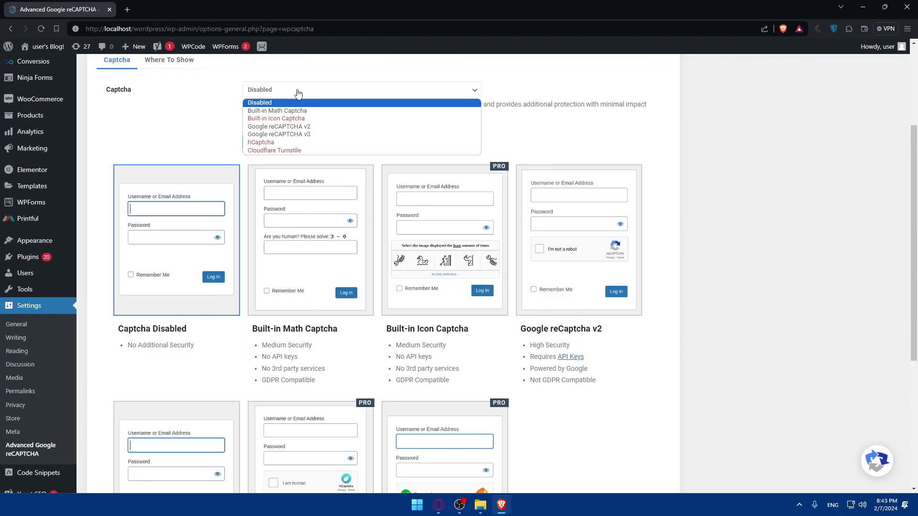
left_click(279, 110)
left_click(277, 135)
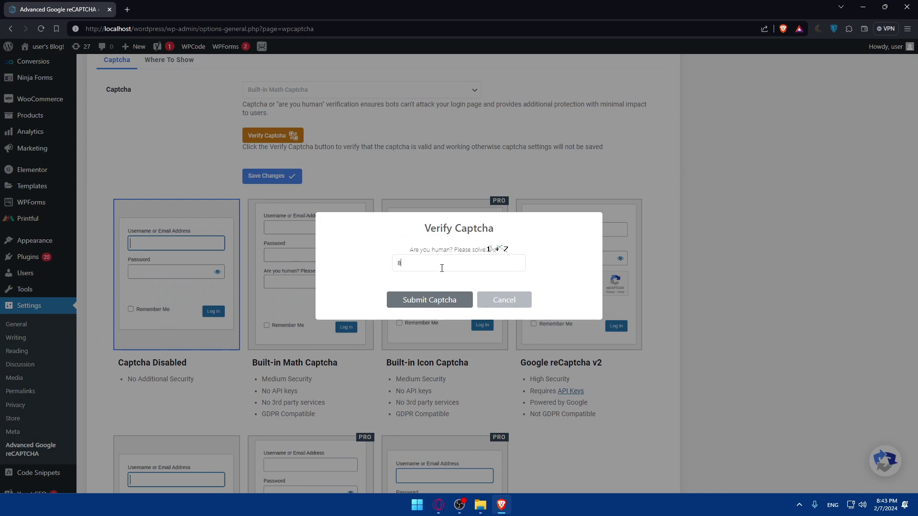
left_click(430, 299)
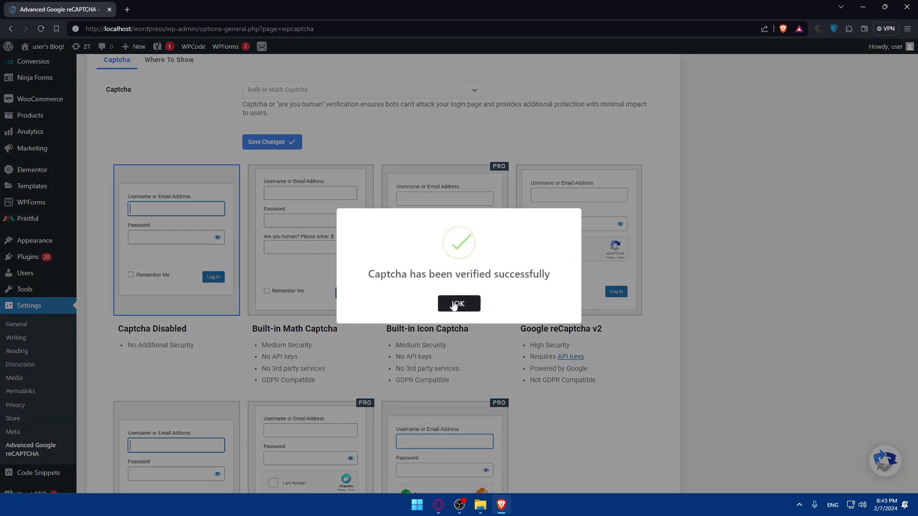
left_click(454, 305)
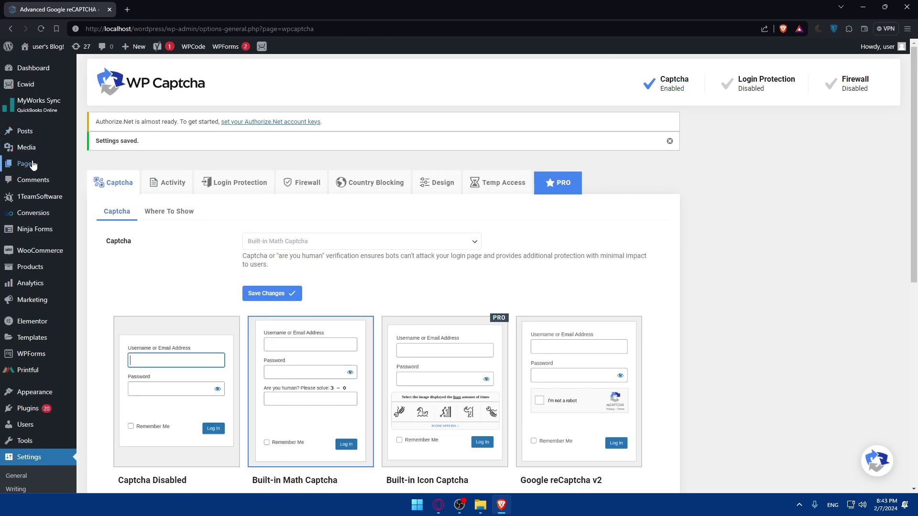
Step: Start another new page, typing and erasing '--' in its title
mouse_move(32, 164)
left_click(101, 178)
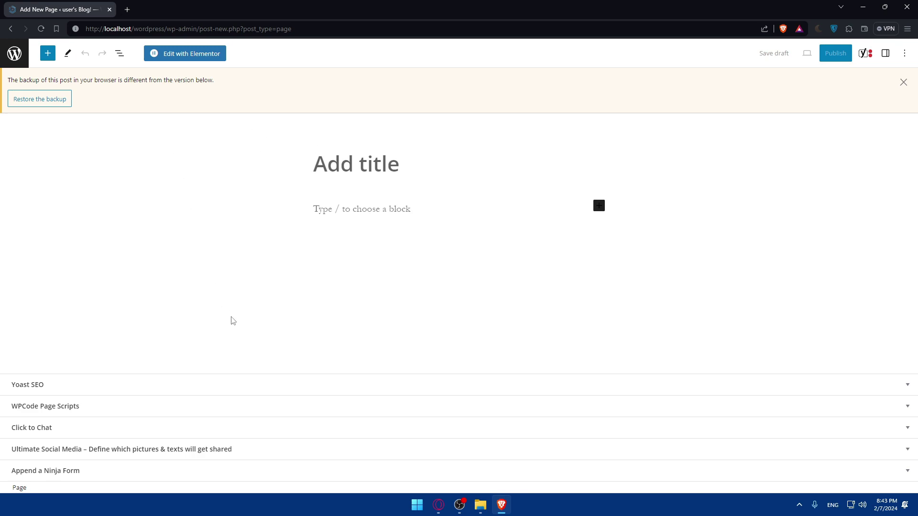
type("--")
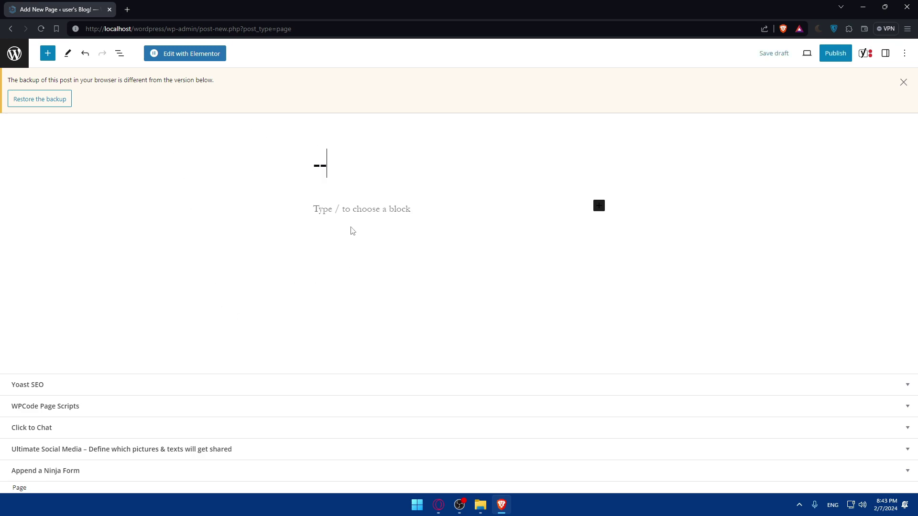
key("BackSpace")
key("BackSpace")
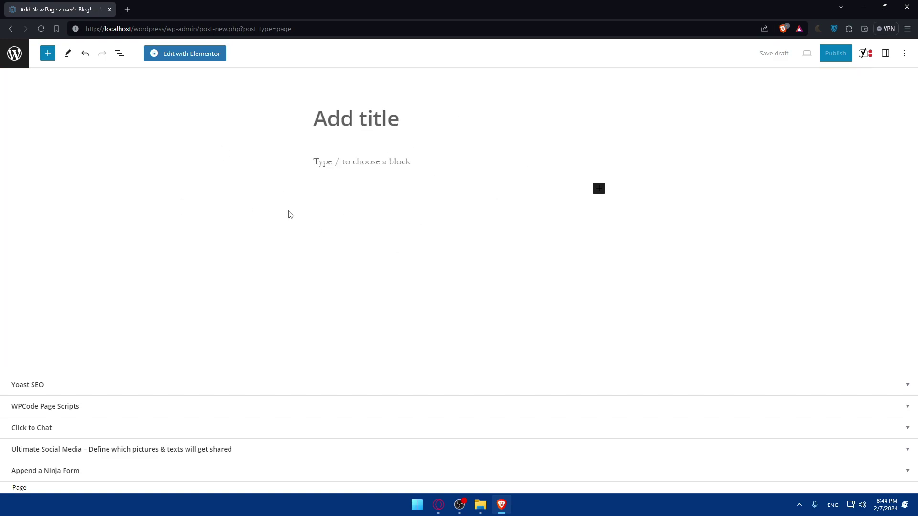
Step: Open a new browser tab and close the page editor tab without saving
left_click(127, 10)
left_click(109, 9)
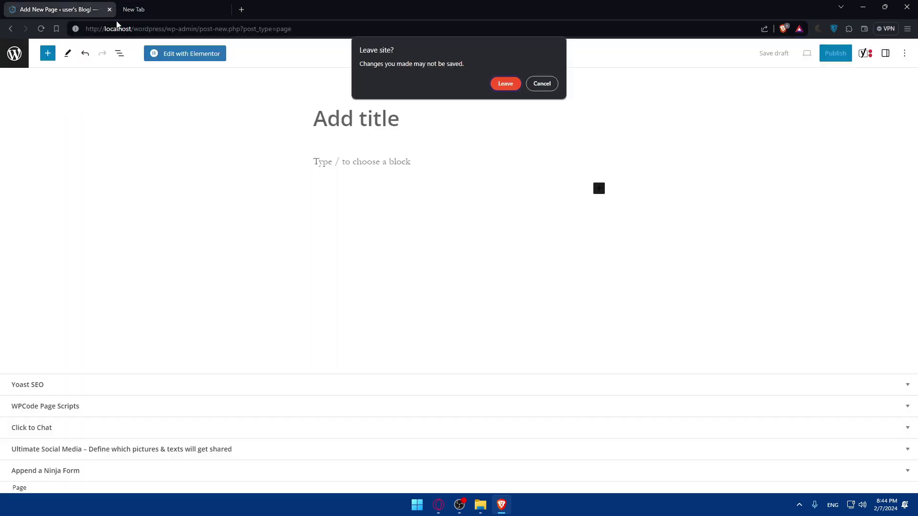
left_click(505, 84)
left_click(396, 148)
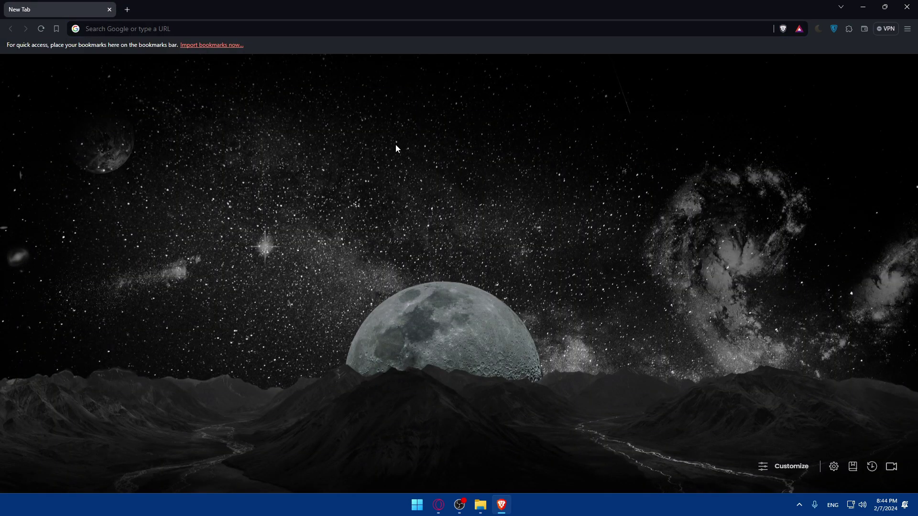